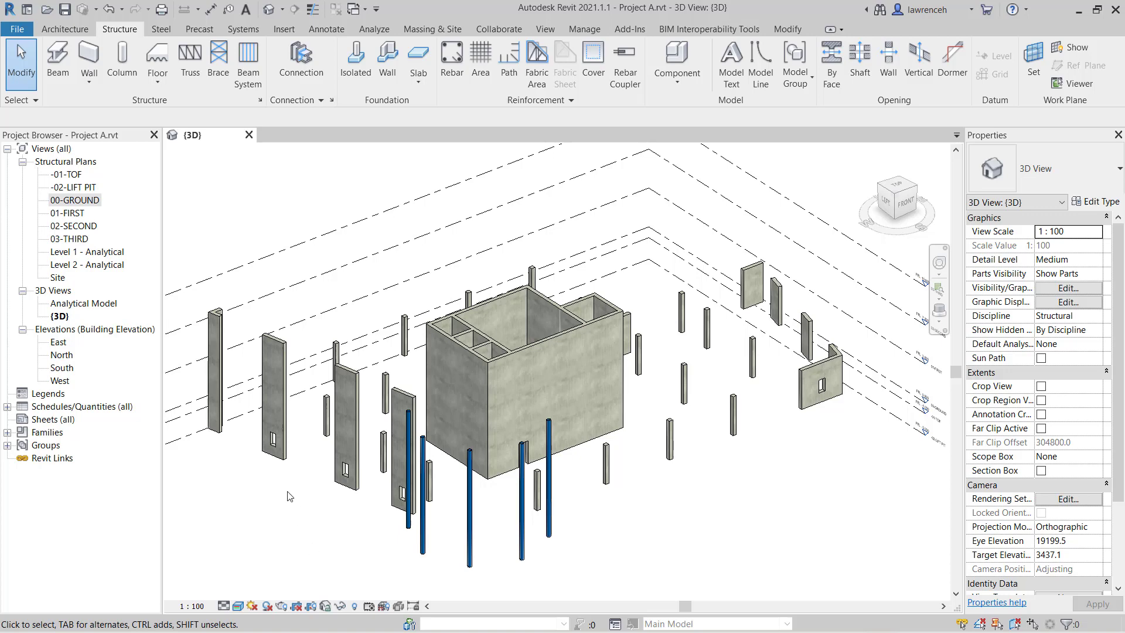
- On the 00-GROUND plan, begin a structural floor sketch with the Generic 300mm floor type
left_click(88, 202)
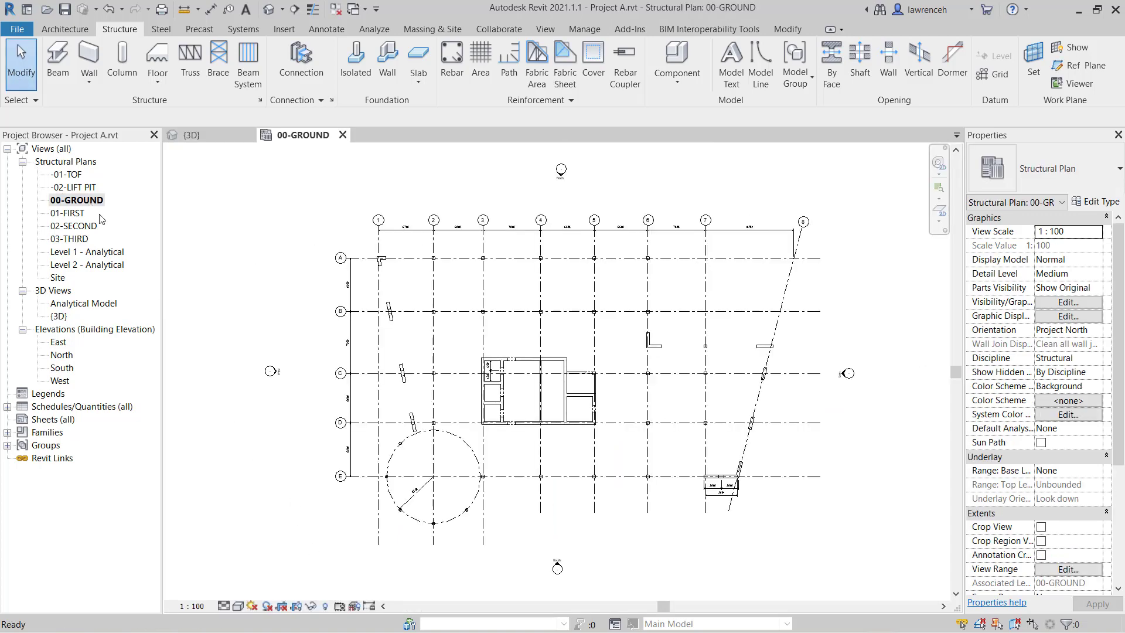
left_click(160, 52)
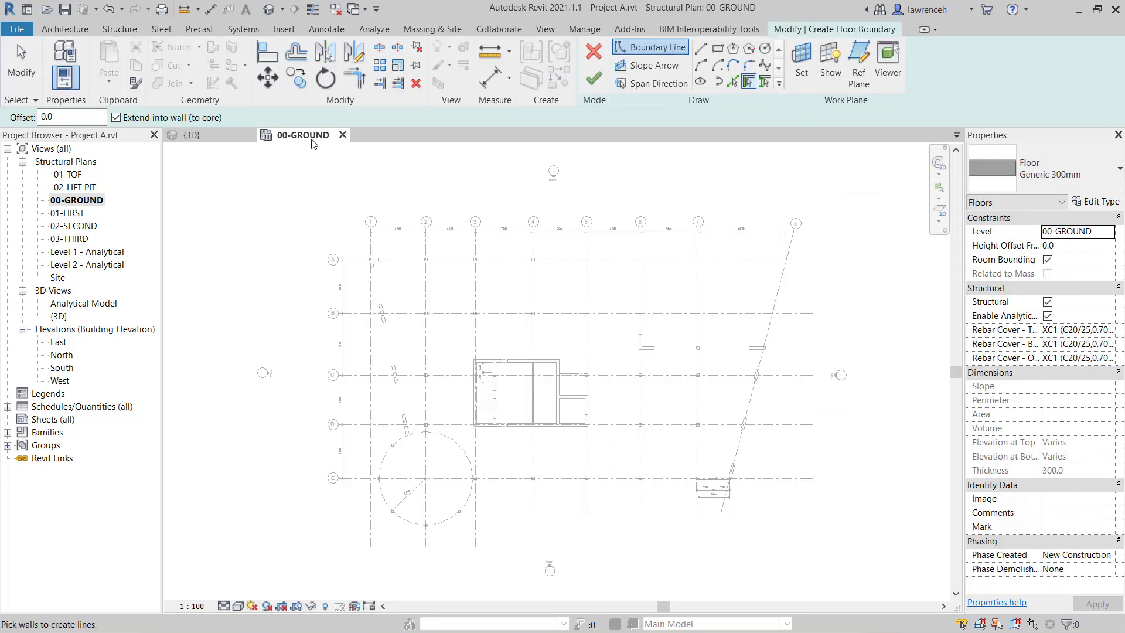
left_click(1080, 160)
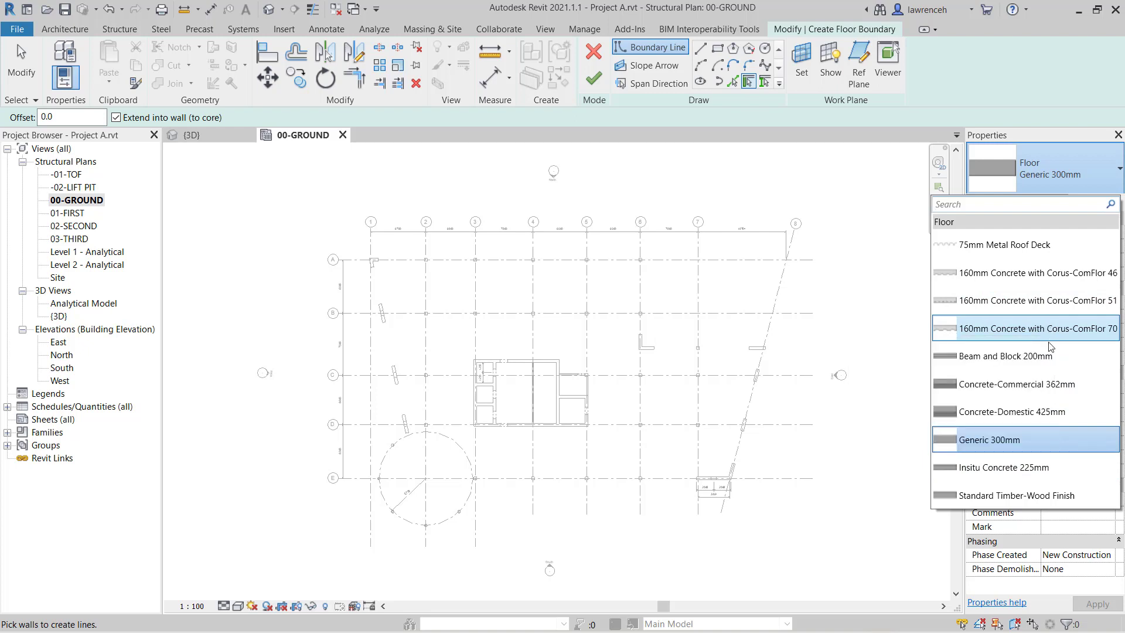
left_click(1063, 436)
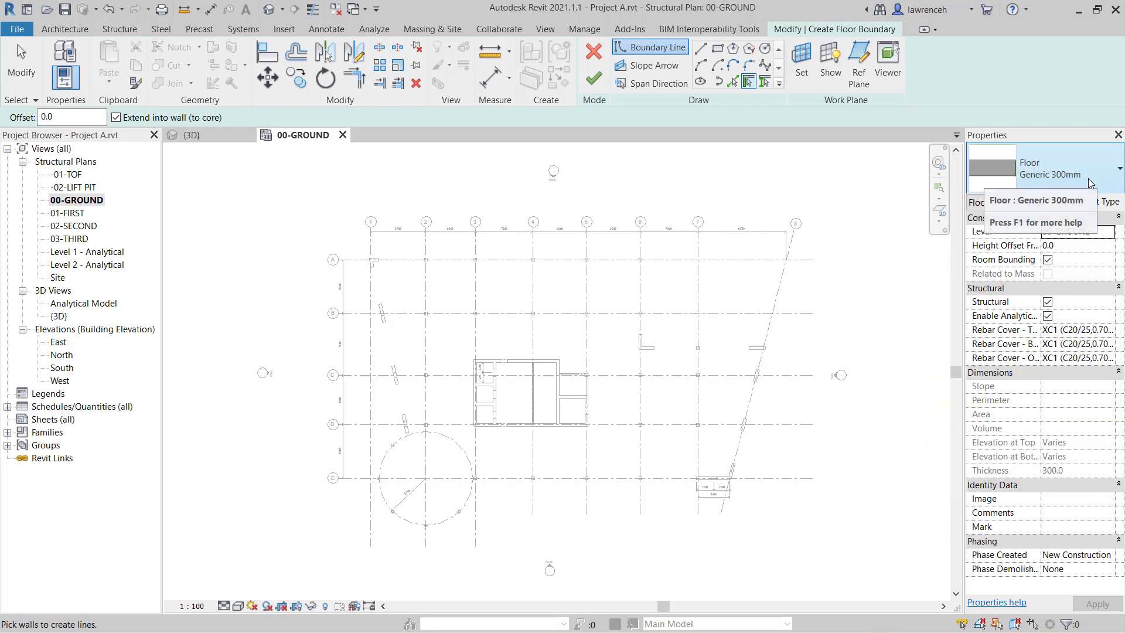
- Duplicate the Generic 300mm floor type as a new type named 'RC SLab 300'
left_click(1107, 204)
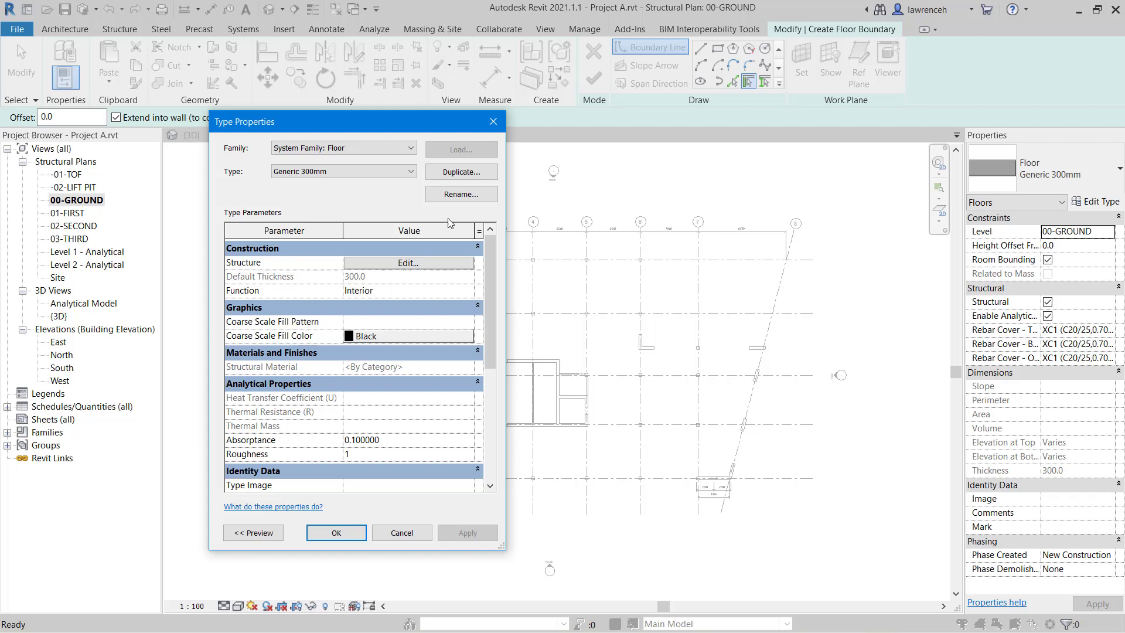
left_click(465, 173)
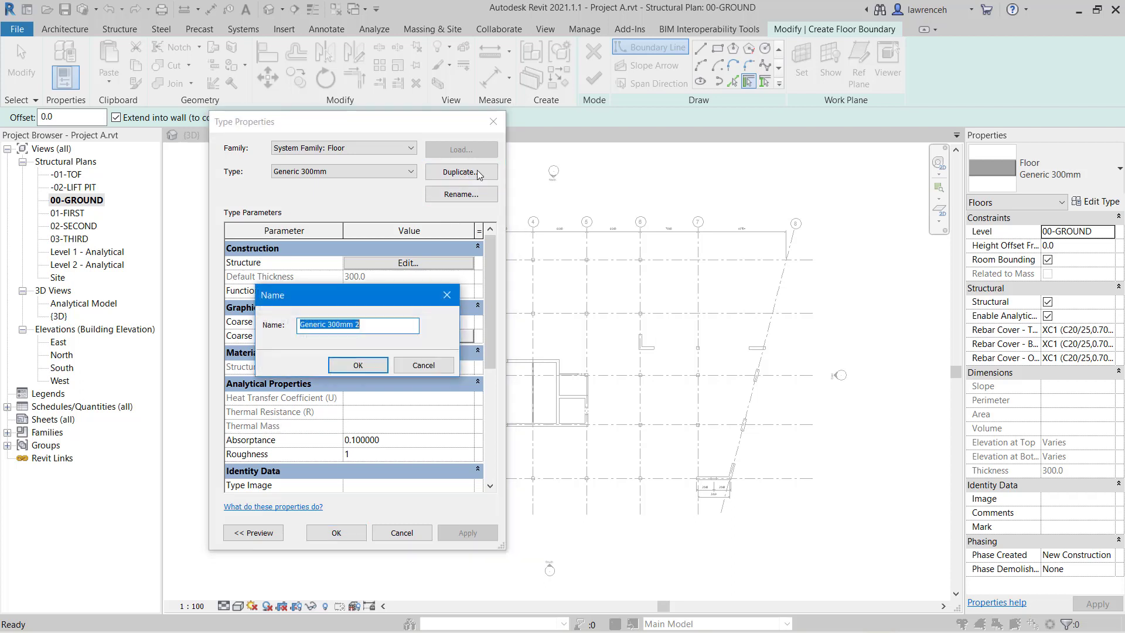
type("RC SLab 300")
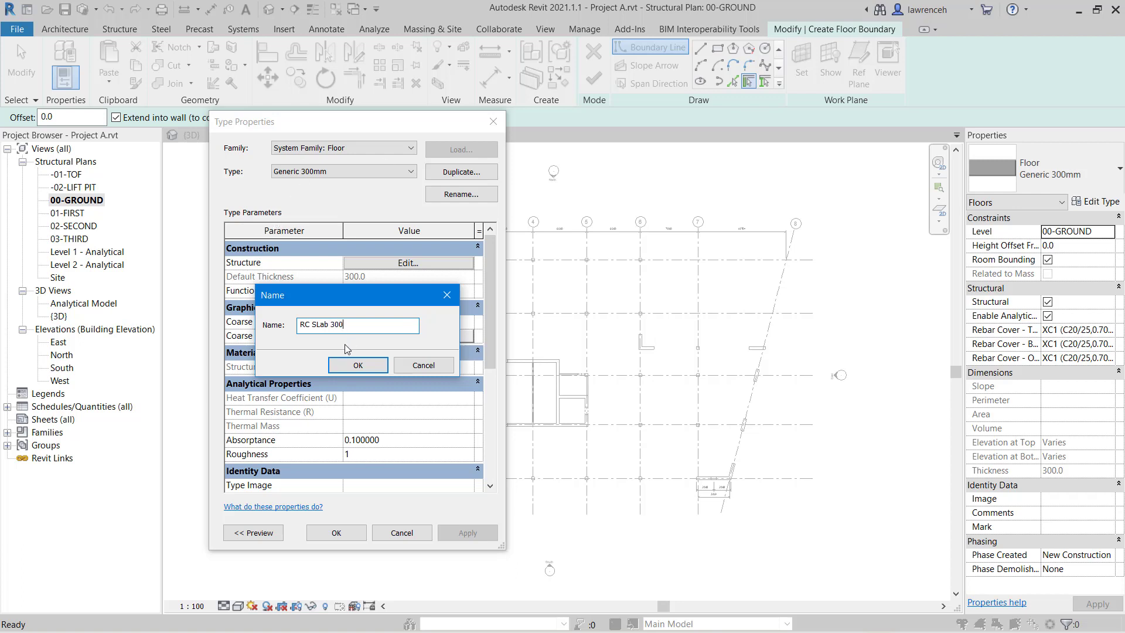
left_click(347, 366)
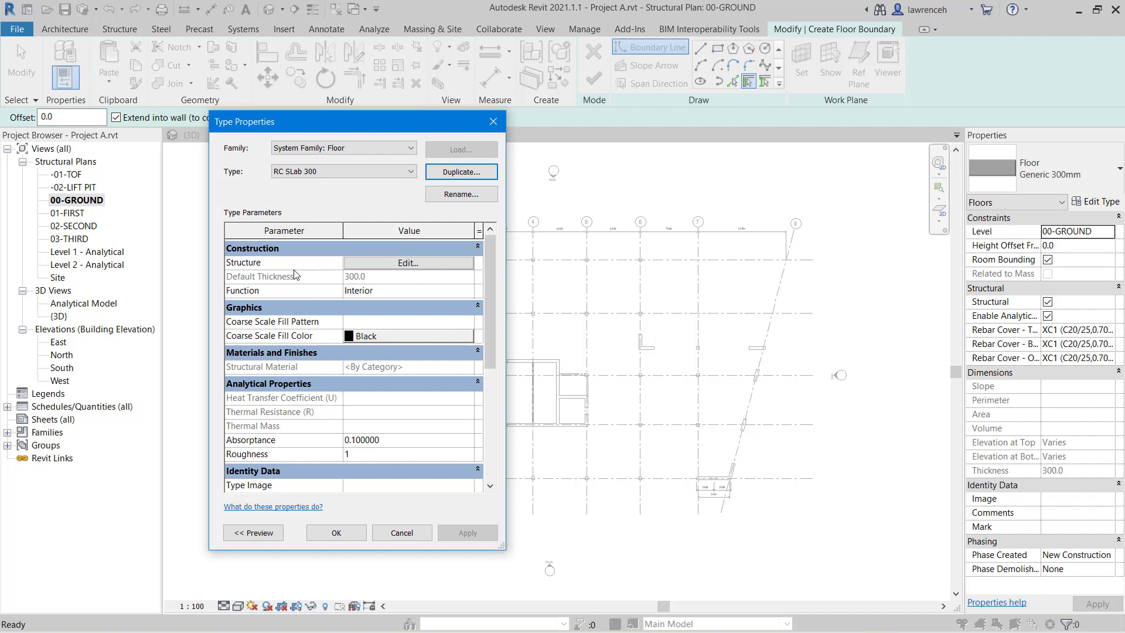
- Open RC SLab 300's layer assembly with section preview, keeping layer 2 as Structure [1]
left_click(415, 264)
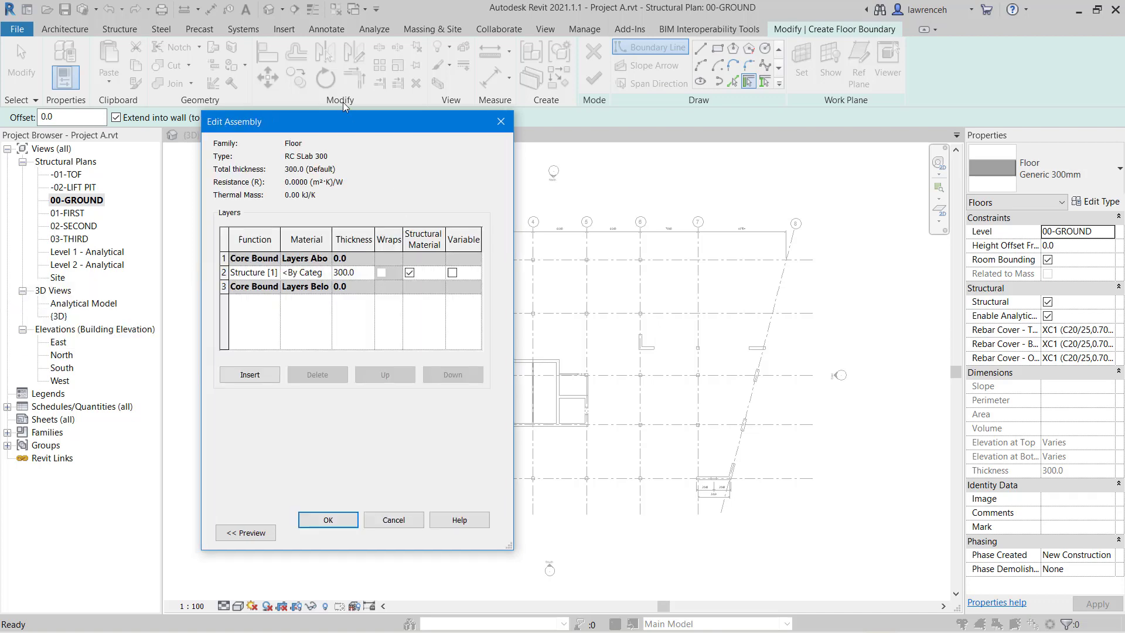
left_click_drag(349, 122, 579, 115)
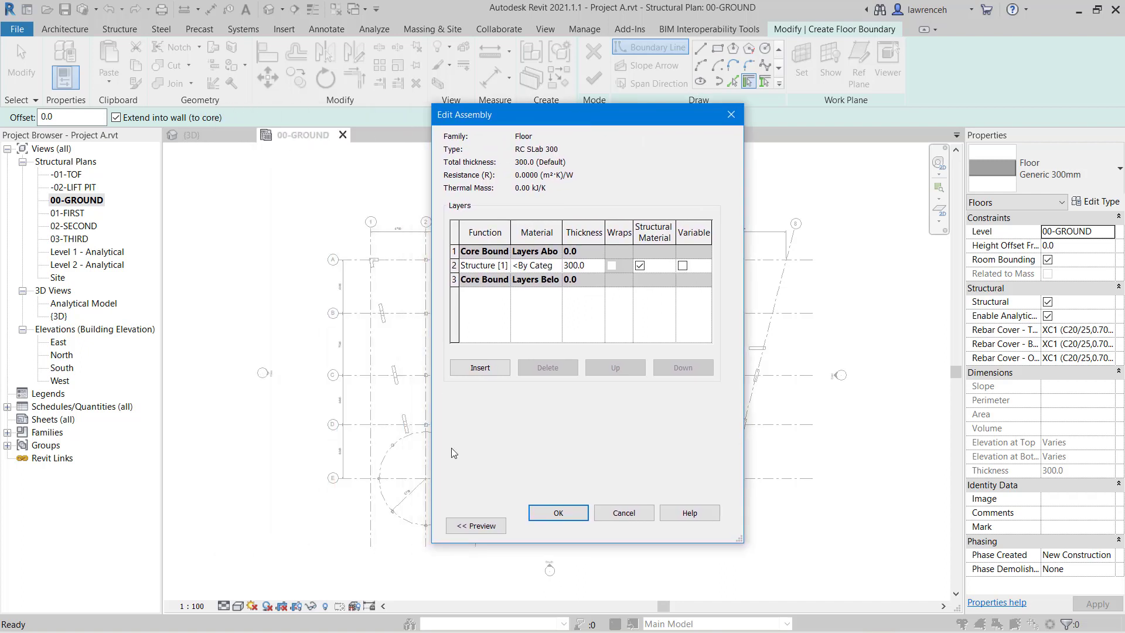
left_click(481, 526)
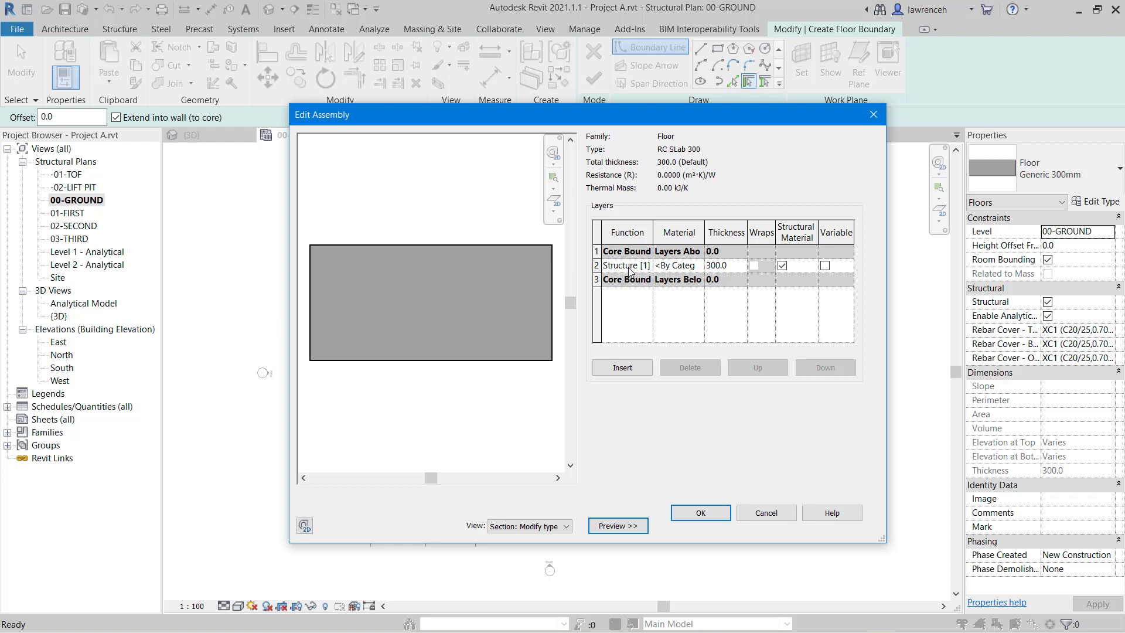
left_click(643, 267)
left_click(647, 266)
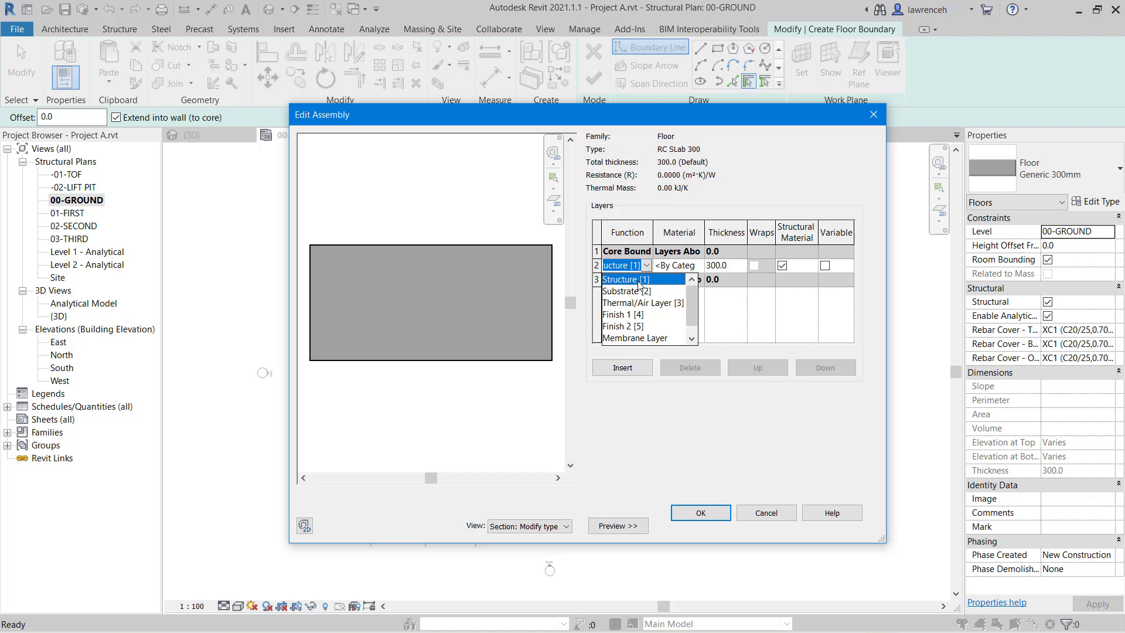
left_click(640, 281)
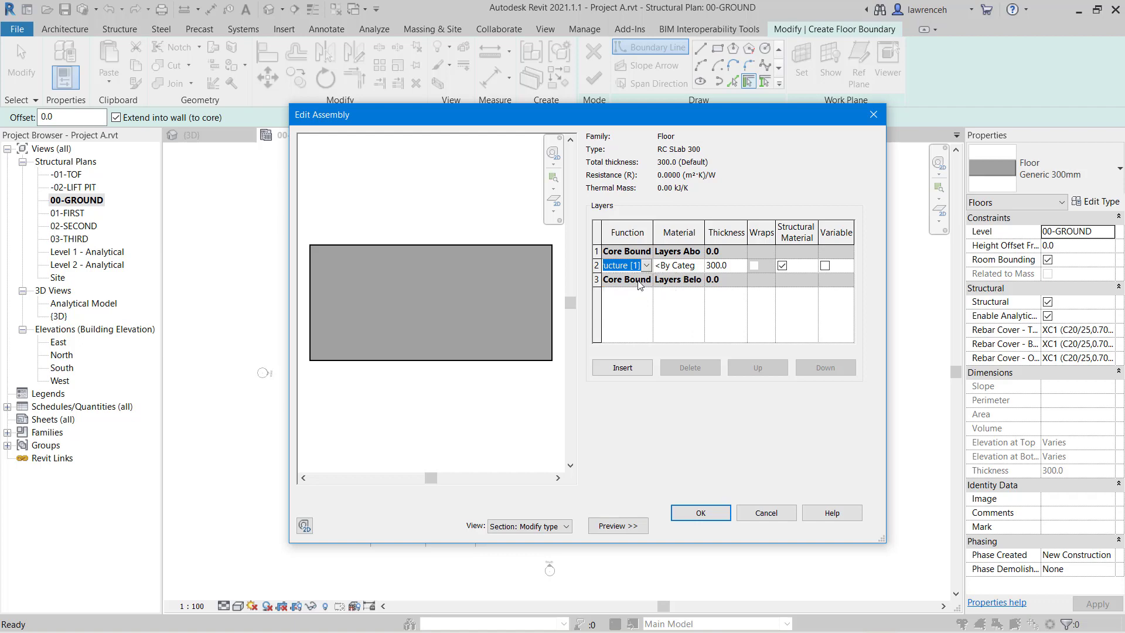
left_click(689, 271)
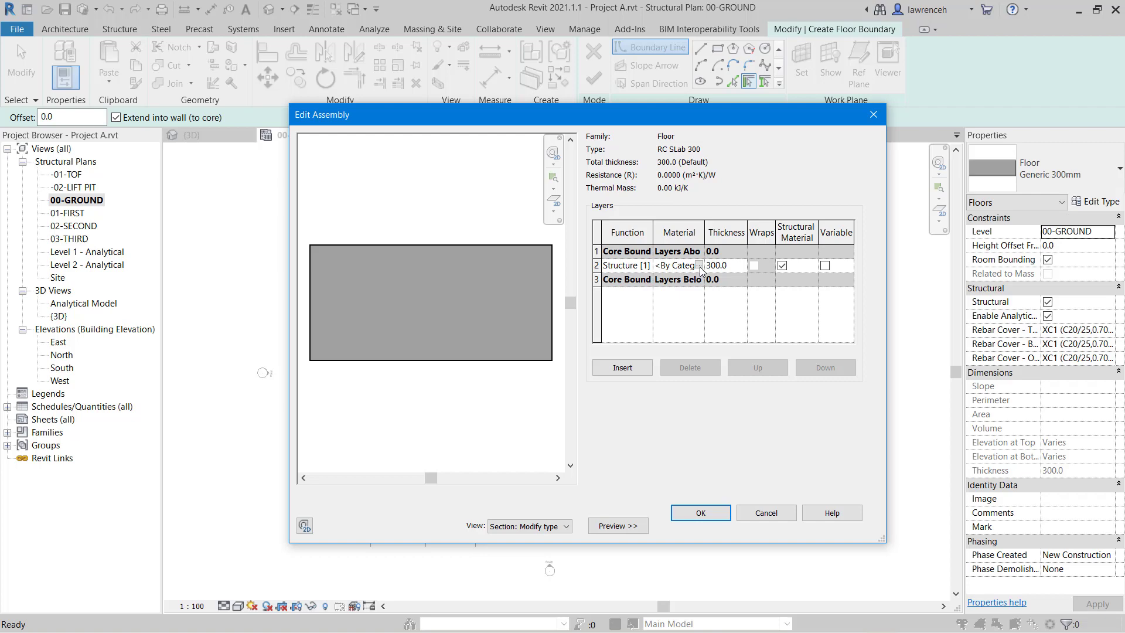
- Set the structure layer material to Concrete, Cast-in-Place - C40
left_click(699, 266)
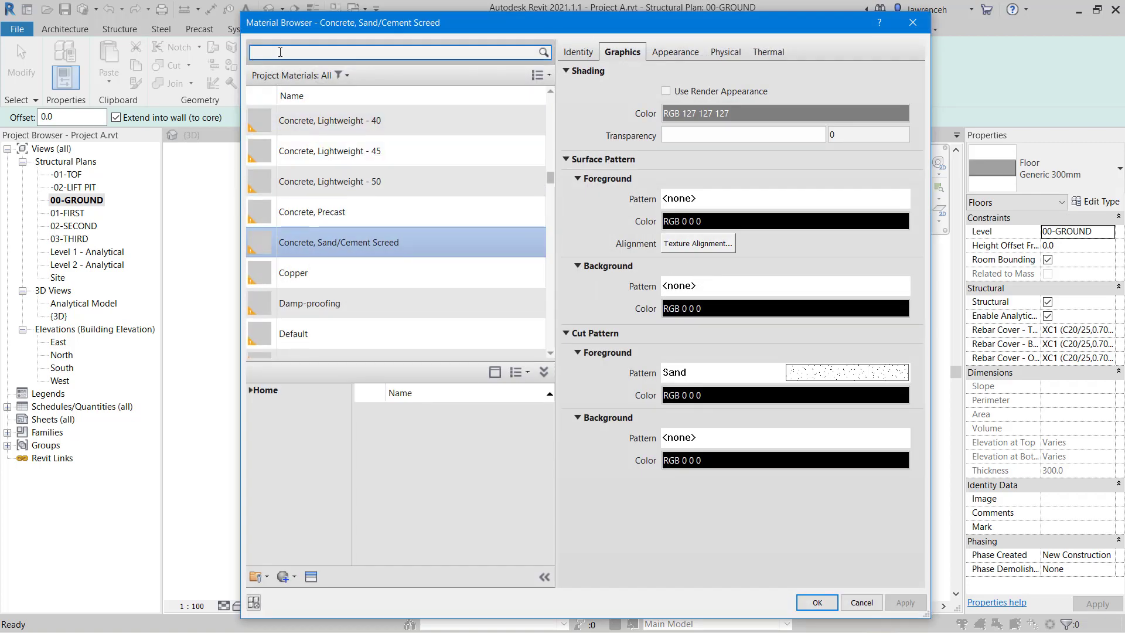
left_click(280, 52)
type("c40")
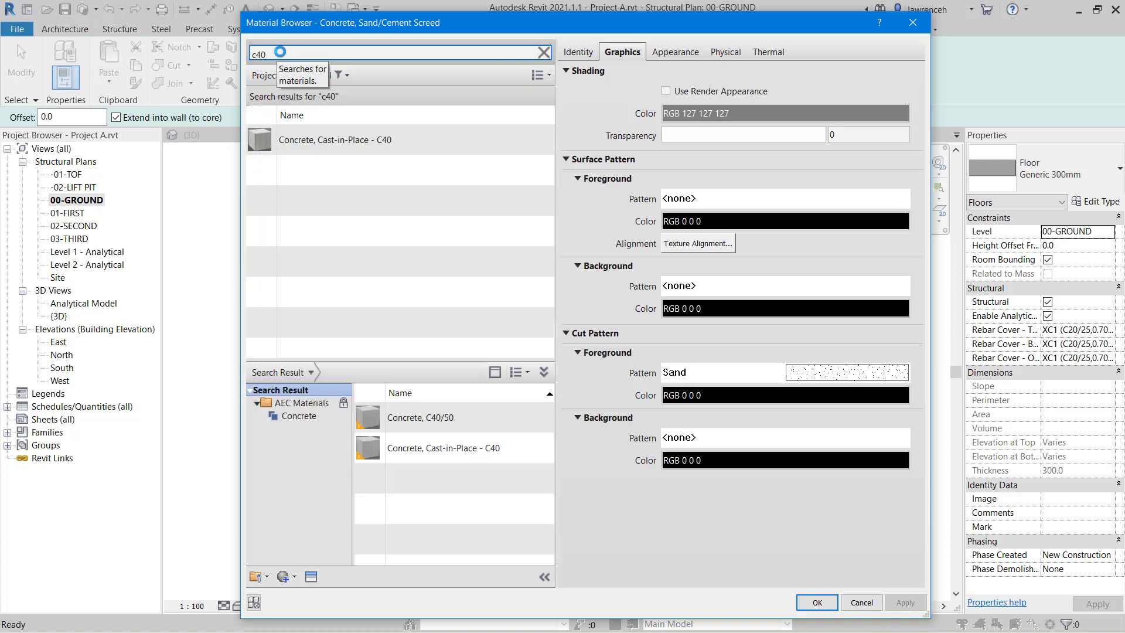
left_click(321, 141)
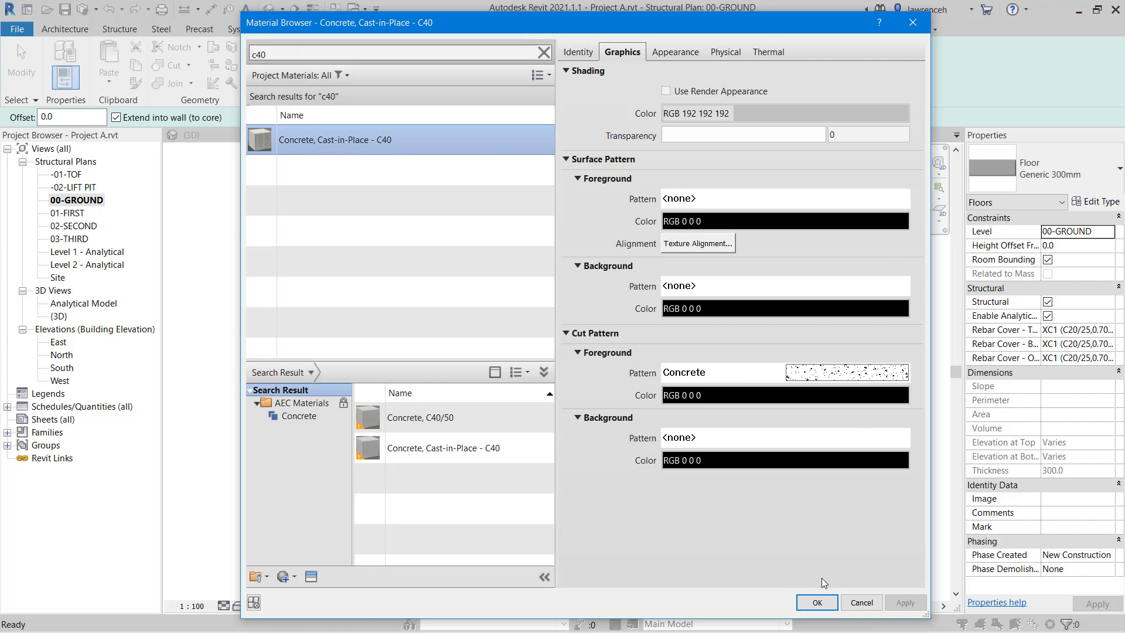
left_click(825, 604)
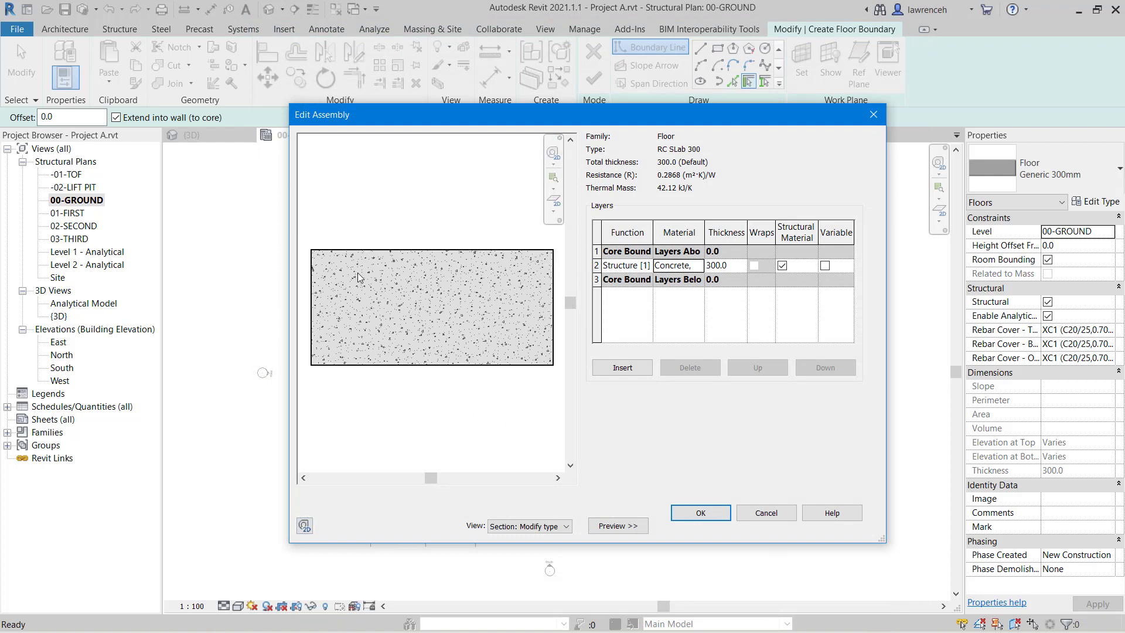
- Keep the layer at 300.0 thick, make it variable, and confirm the assembly
left_click(737, 267)
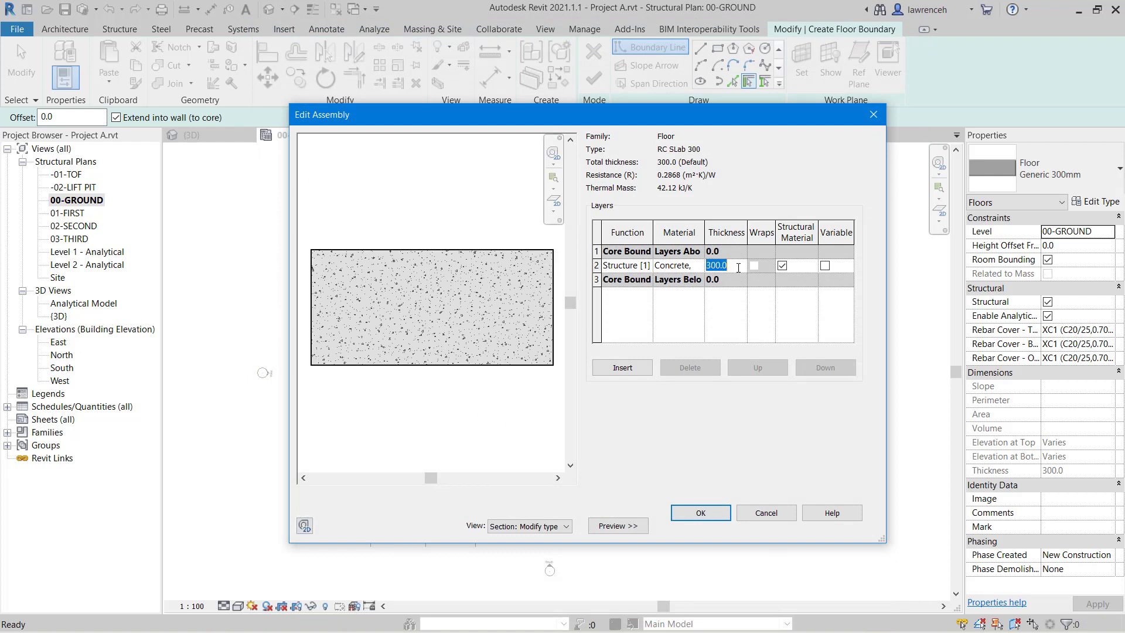
left_click(738, 311)
left_click(826, 267)
left_click(700, 513)
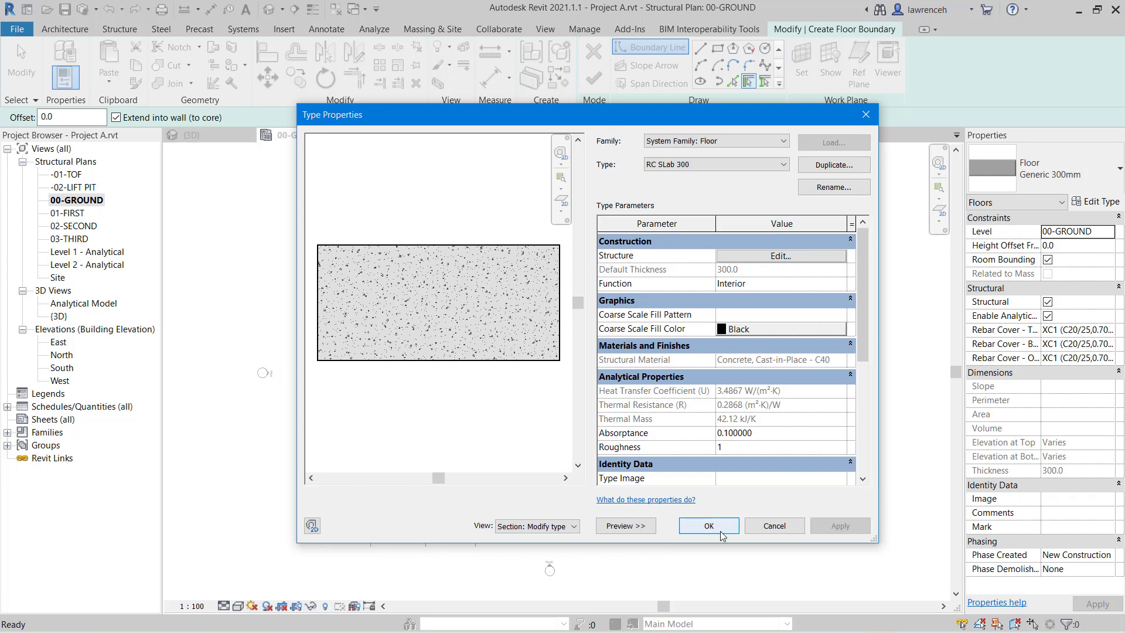
- Save the RC SLab 300 type and draw the first boundary line from the wall end to grid A/1
left_click(708, 526)
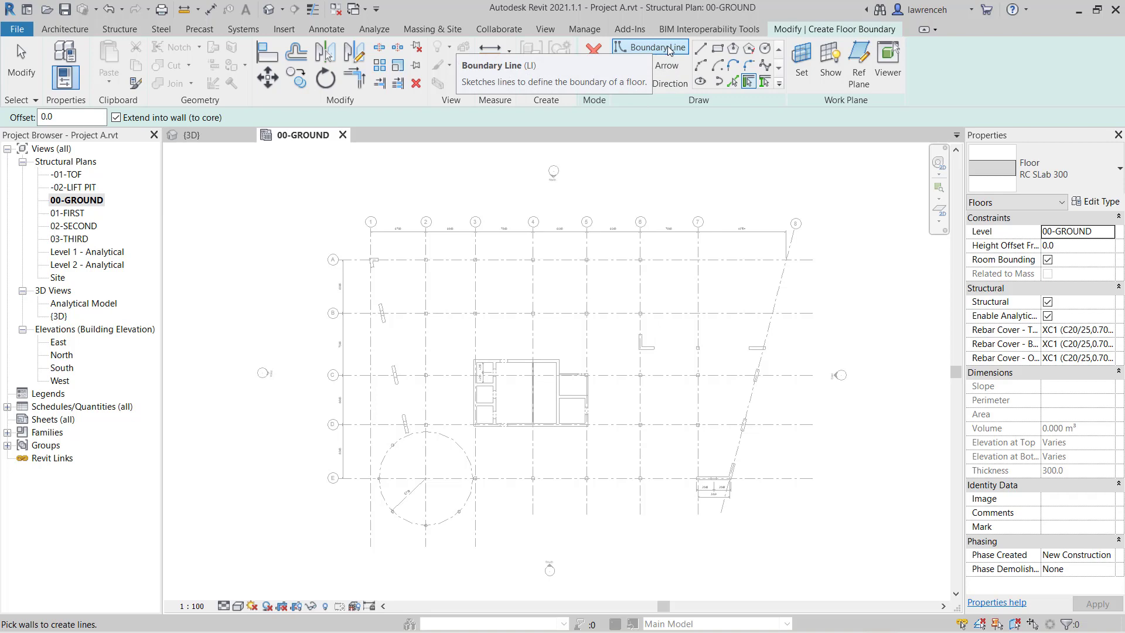
left_click(700, 49)
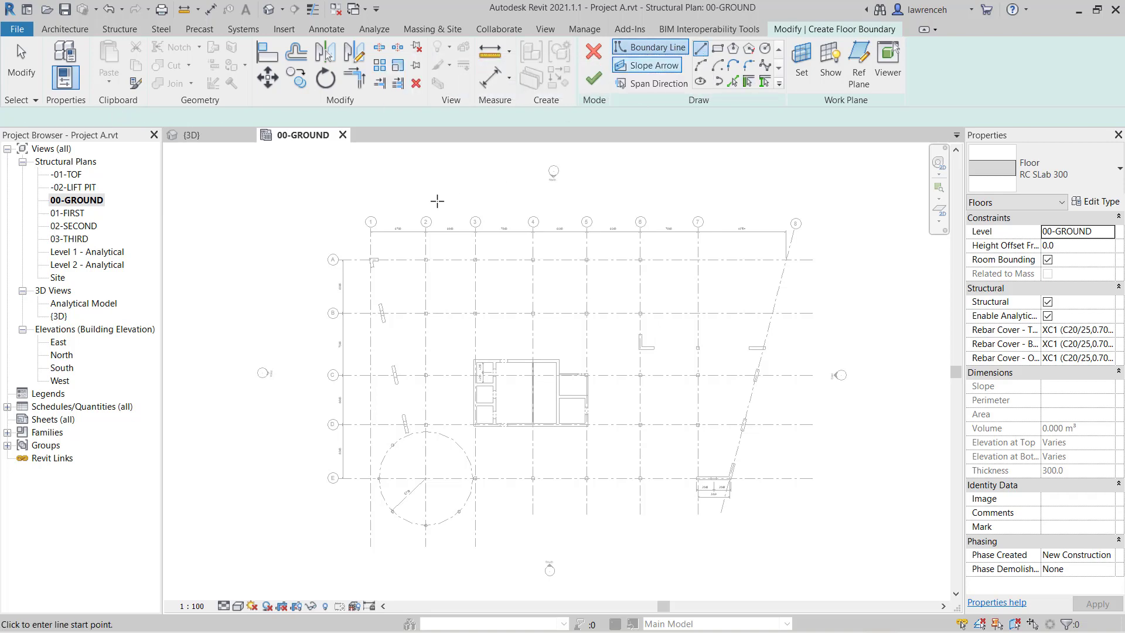
scroll(378, 406, "up", 2)
scroll(446, 457, "up", 3)
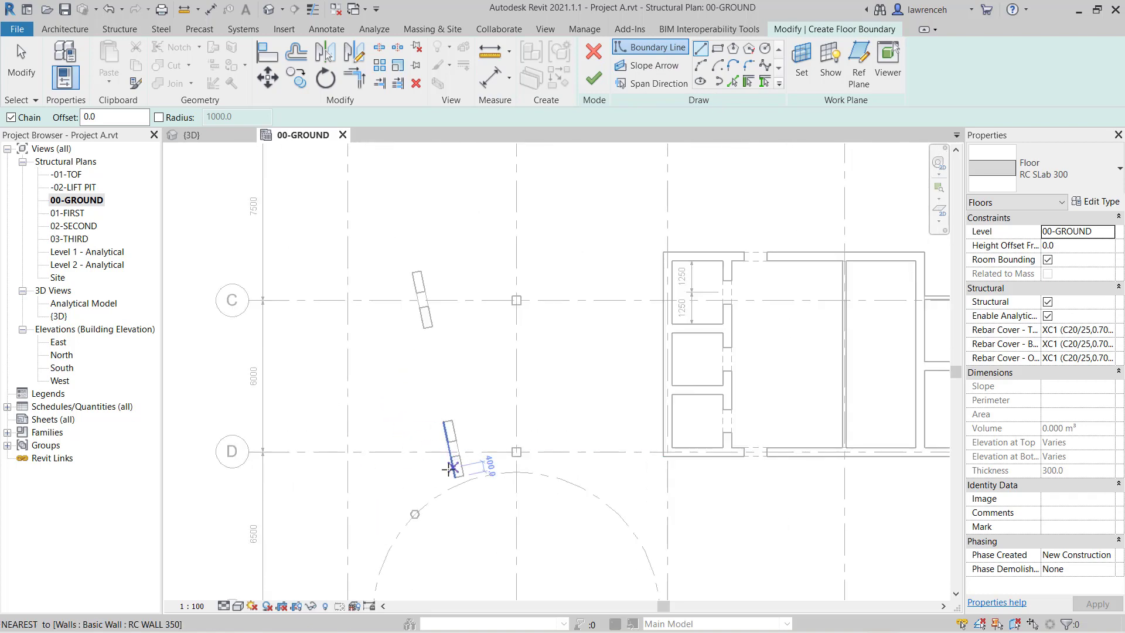
left_click(456, 476)
scroll(443, 413, "down", 2)
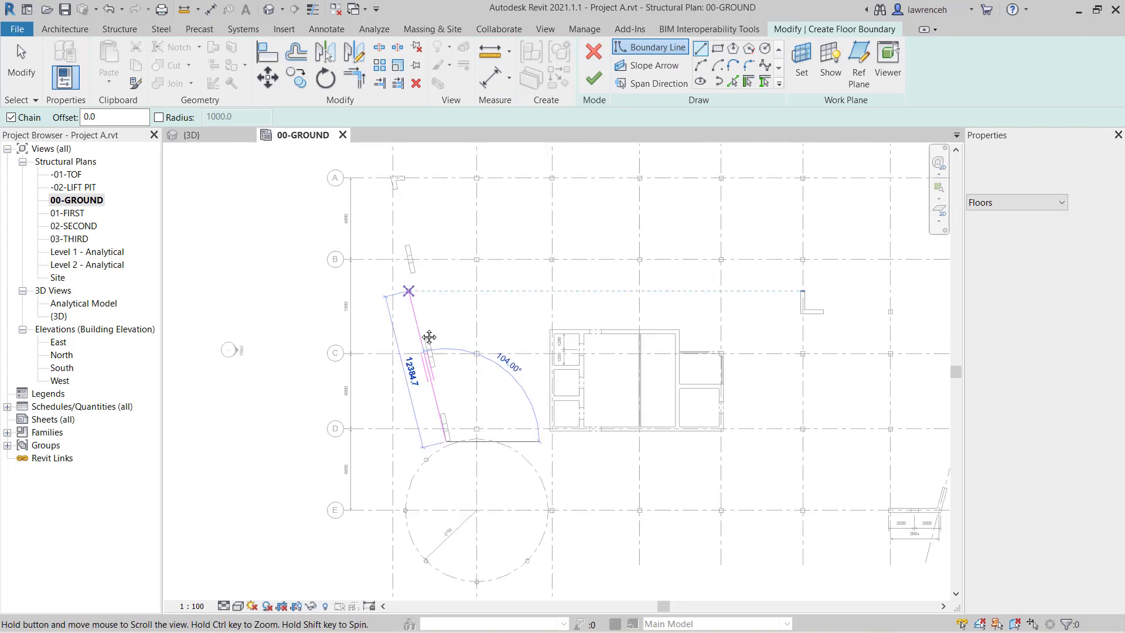
scroll(413, 291, "up", 4)
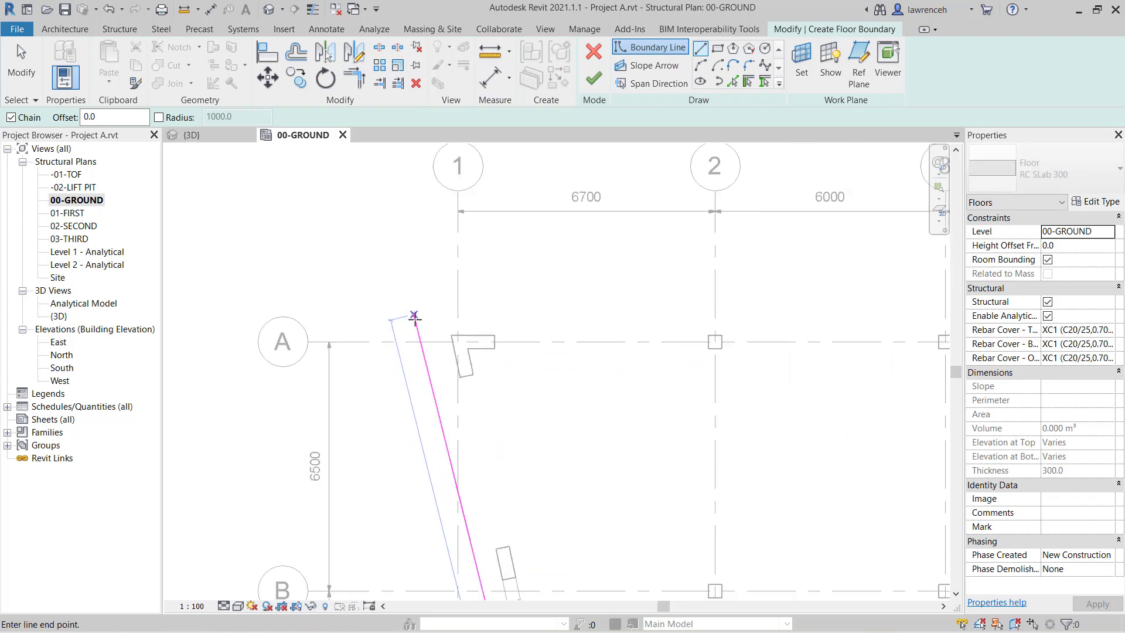
left_click(451, 335)
scroll(729, 329, "down", 3)
- Continue the boundary to the column corner, around the L-wall's inner corner, and to the wall's far end
middle_click_drag(729, 329, 239, 276)
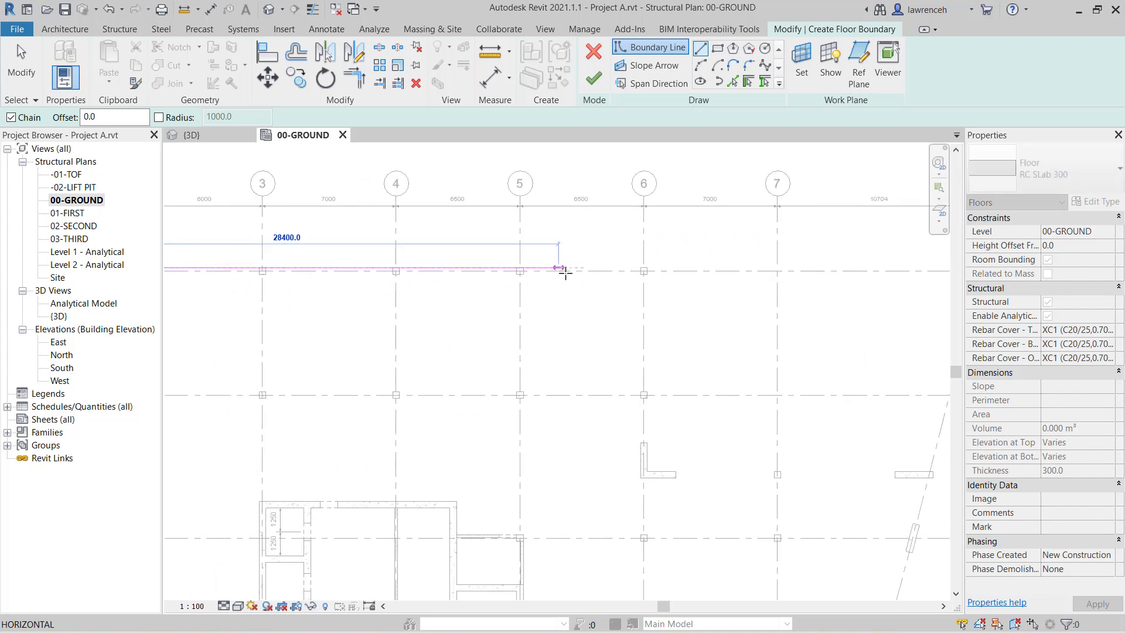
scroll(643, 270, "up", 3)
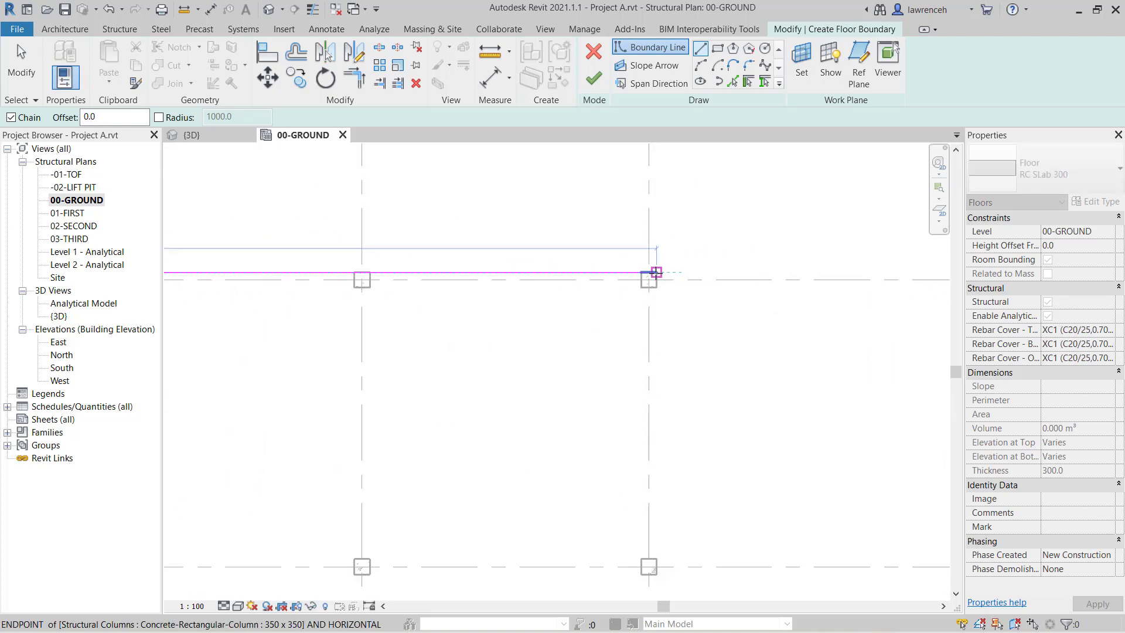
left_click(656, 272)
middle_click_drag(673, 452, 576, 382)
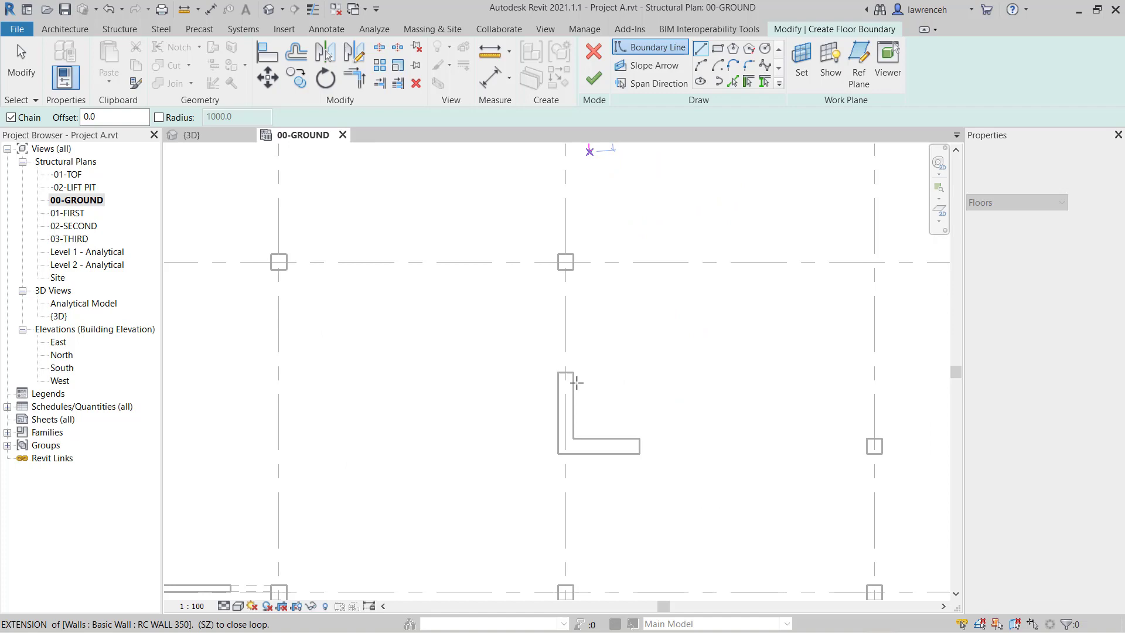
left_click(573, 438)
scroll(740, 432, "down", 2)
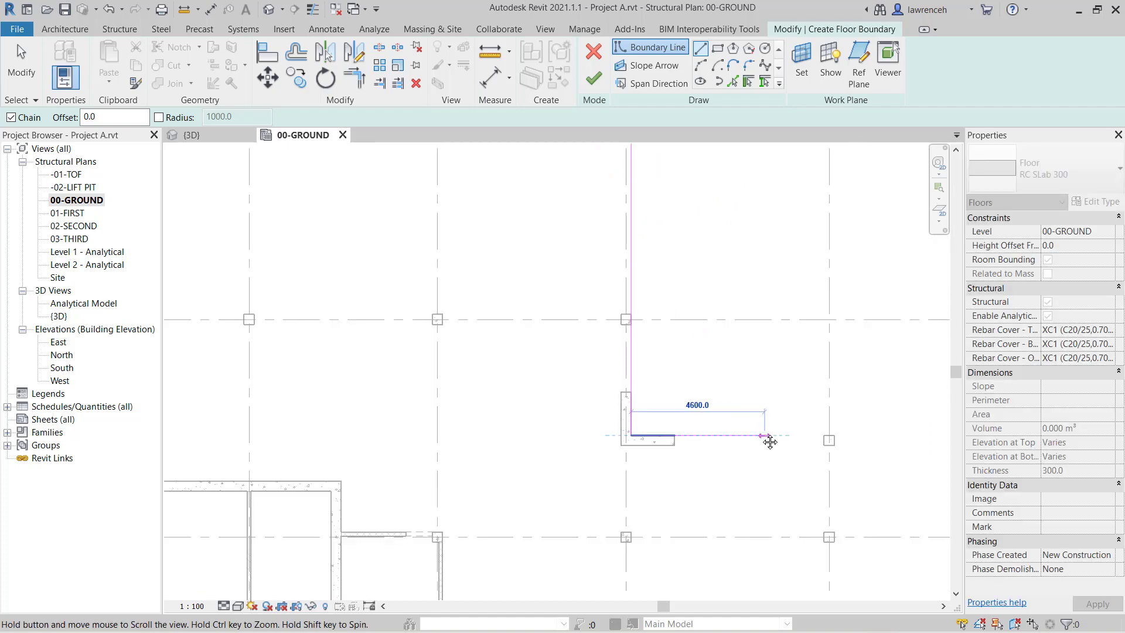
middle_click_drag(770, 441, 440, 335)
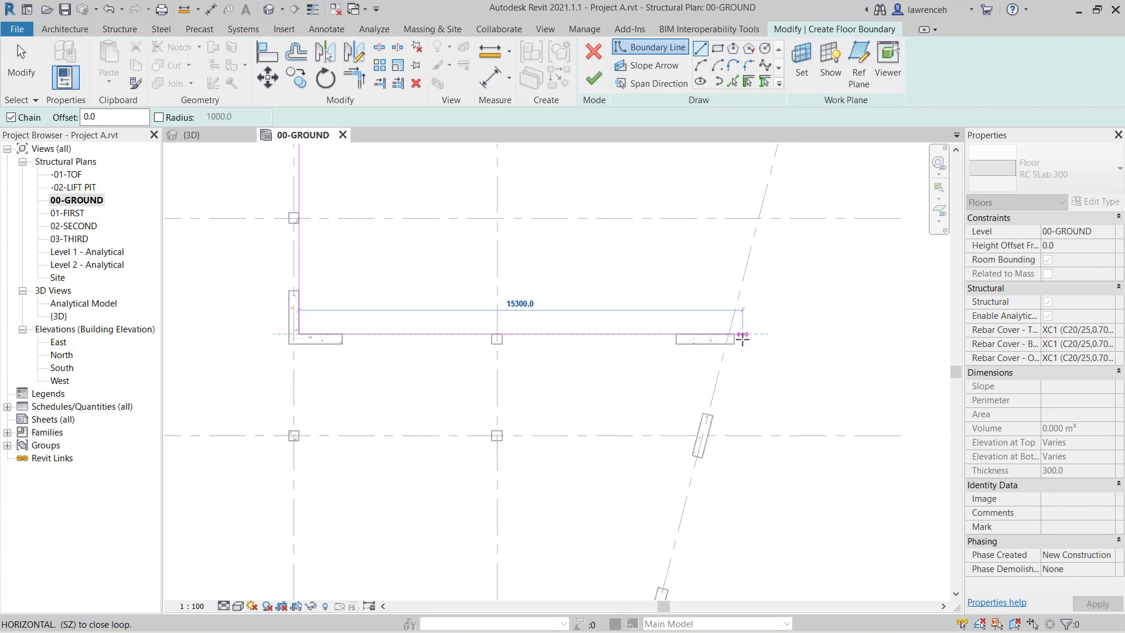
scroll(742, 337, "up", 4)
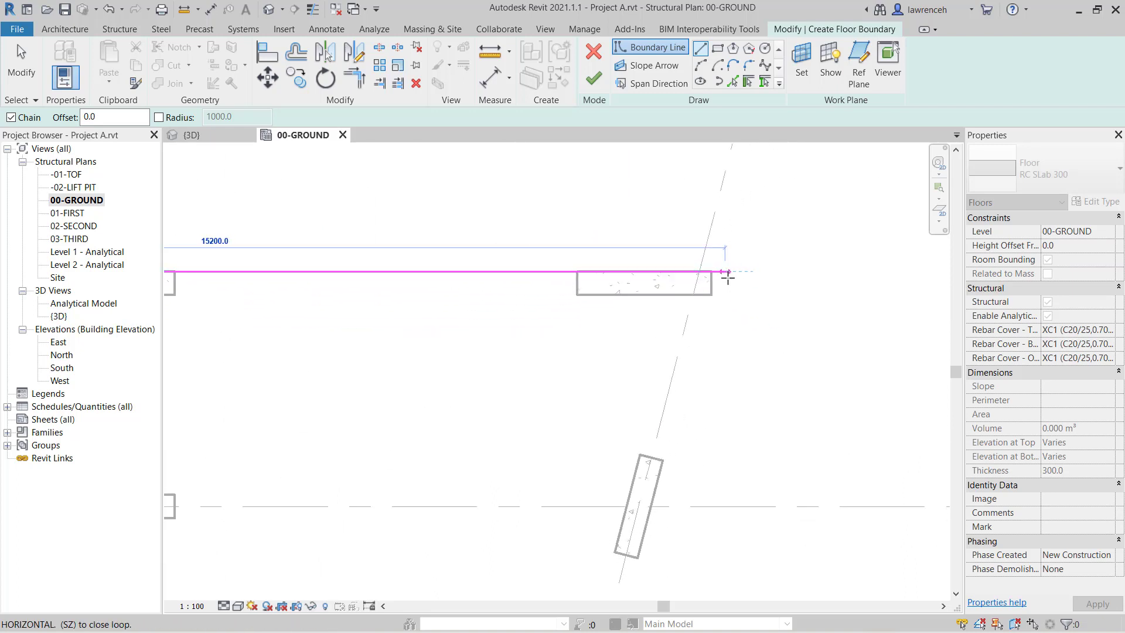
left_click(727, 276)
- Extend the boundary down to the wall extension and on to the grid intersection
scroll(673, 460, "down", 4)
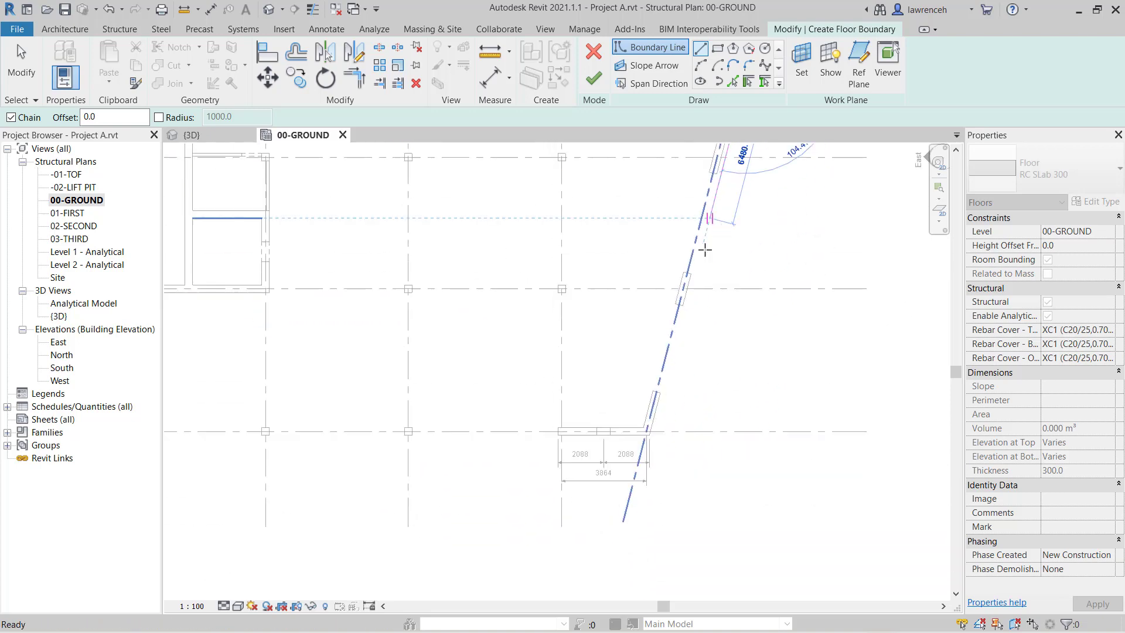
scroll(726, 381, "up", 2)
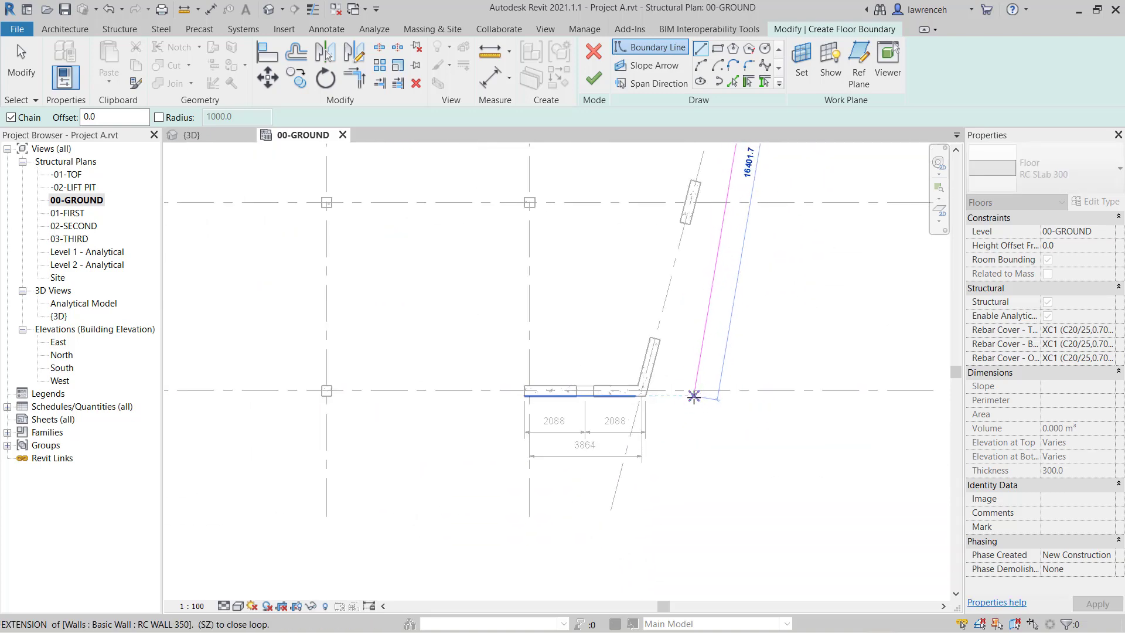
left_click(693, 396)
scroll(644, 396, "down", 2)
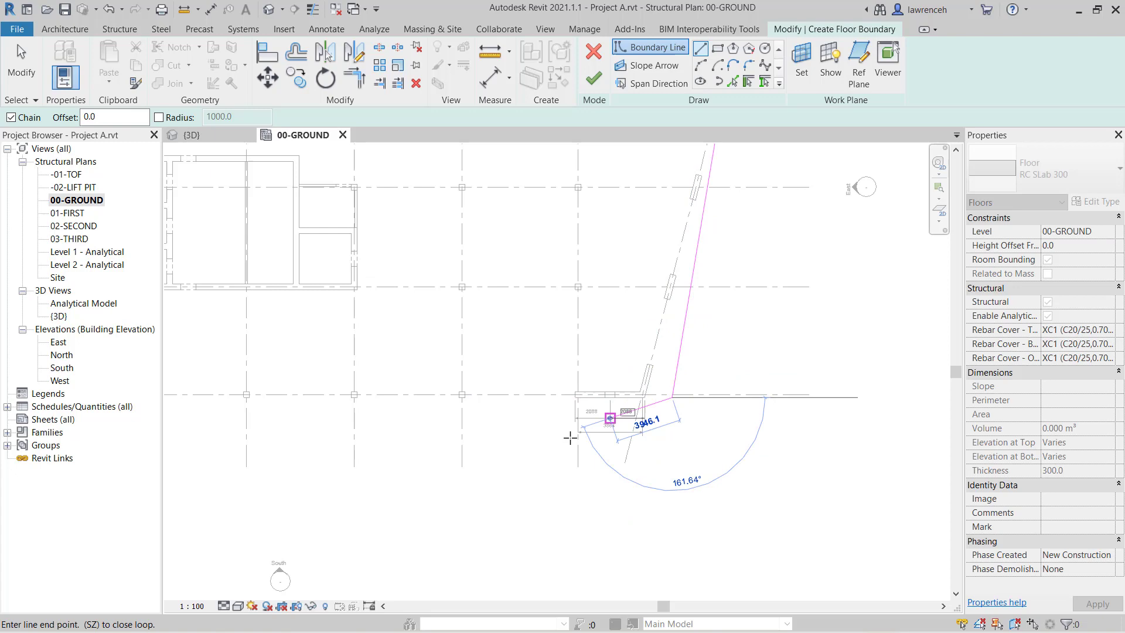
middle_click_drag(569, 437, 510, 428)
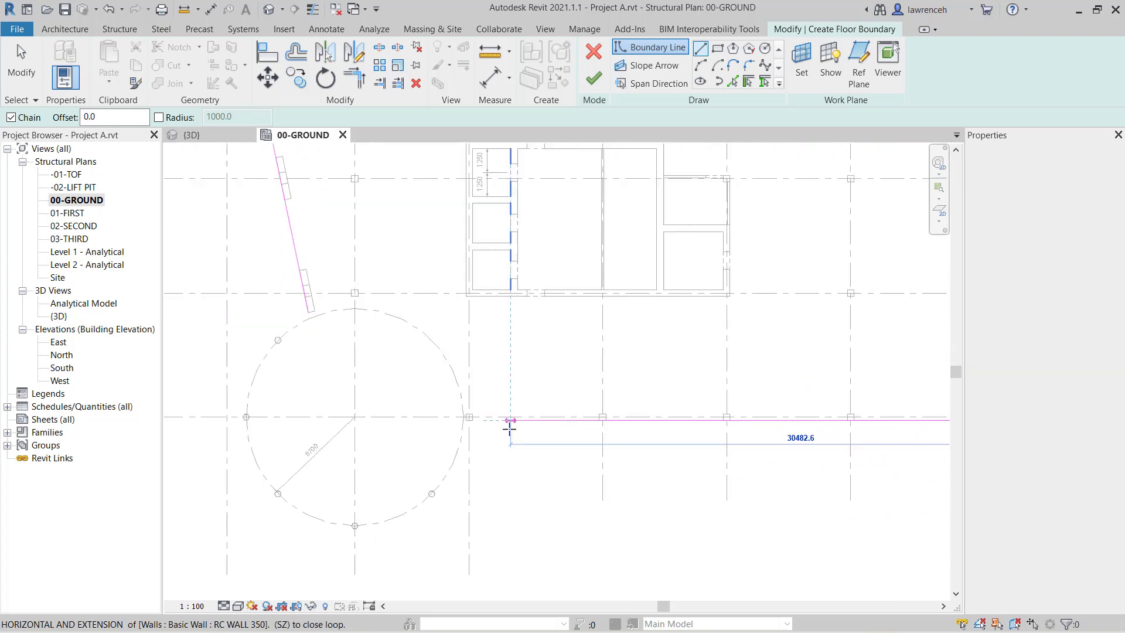
scroll(509, 428, "up", 2)
left_click(468, 417)
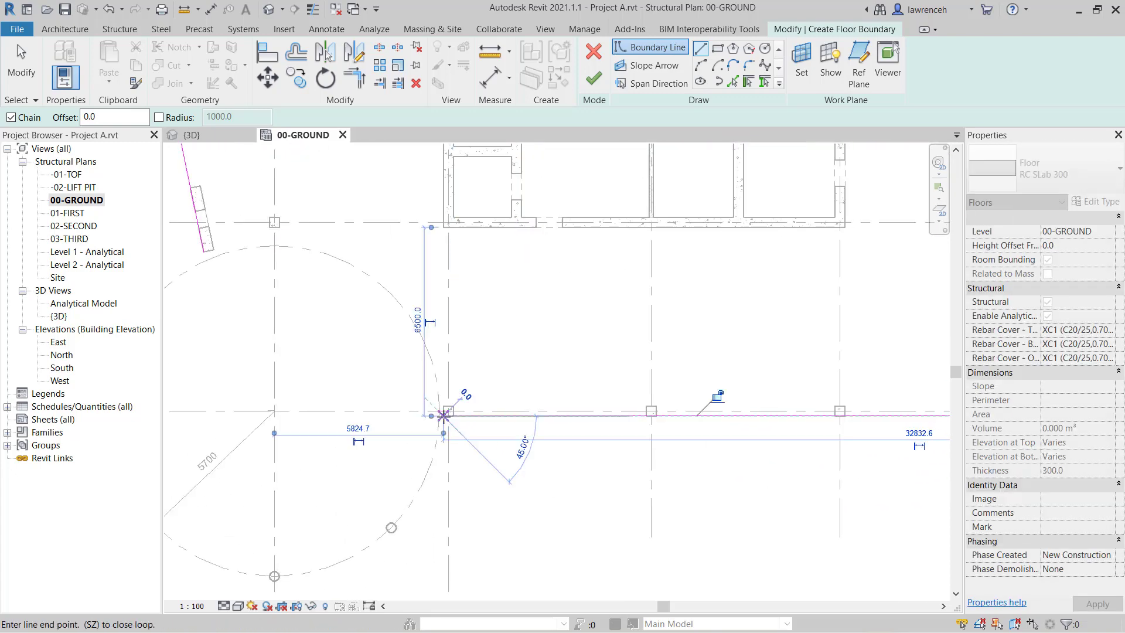
scroll(443, 415, "down", 4)
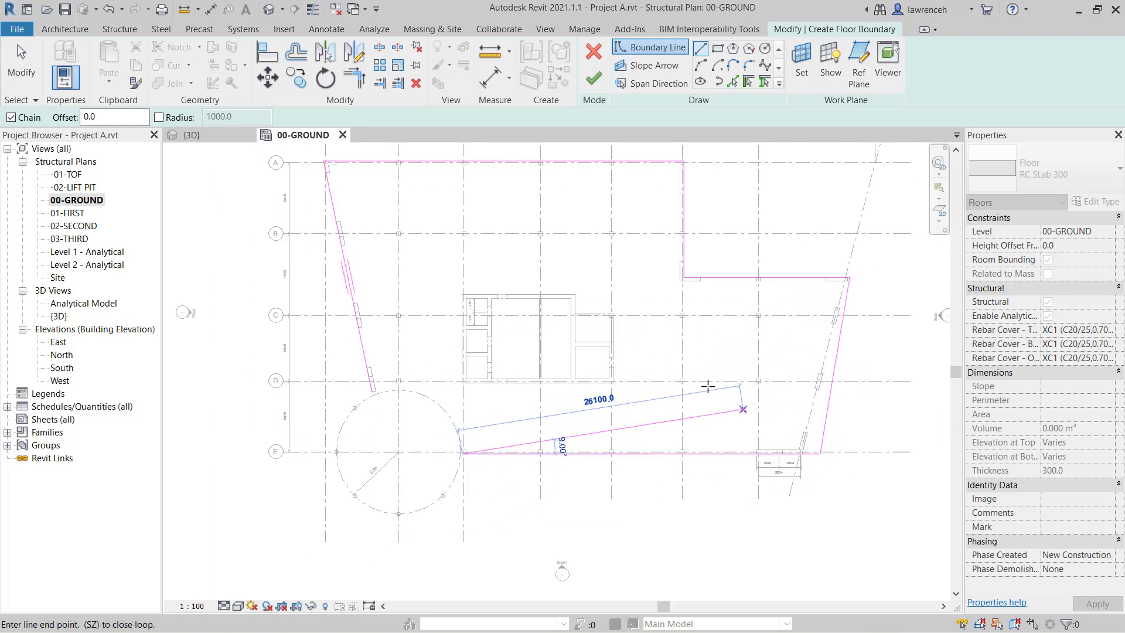
- Align the sloped right-hand boundary line onto the slanted wall face, then pick grid 8 as a reference
left_click(269, 60)
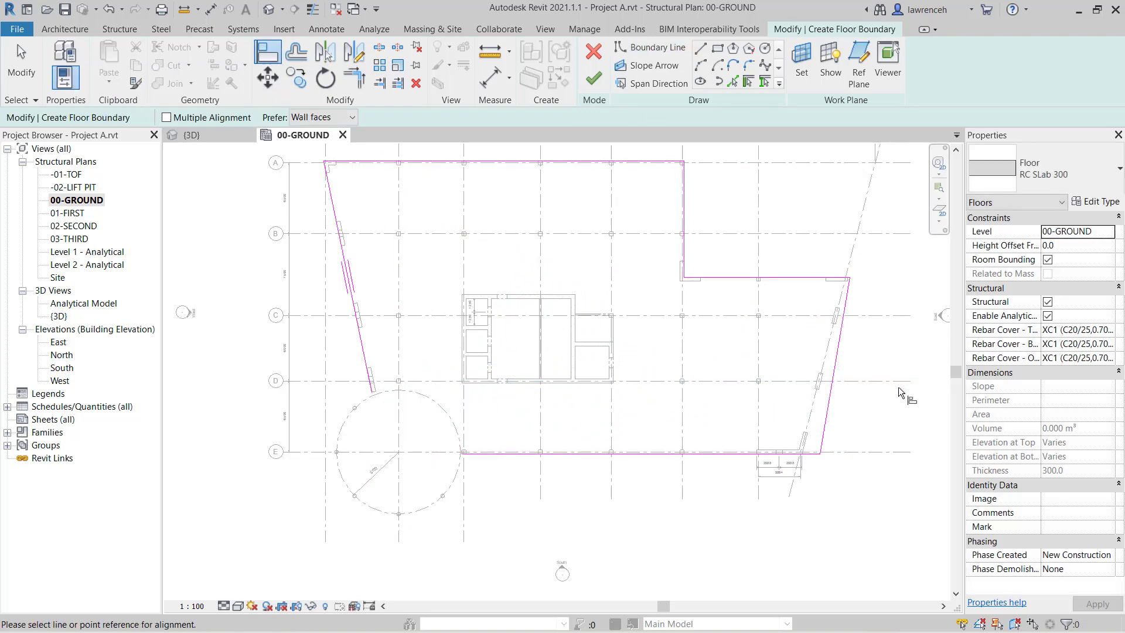
scroll(897, 387, "up", 4)
scroll(703, 393, "up", 2)
left_click(687, 373)
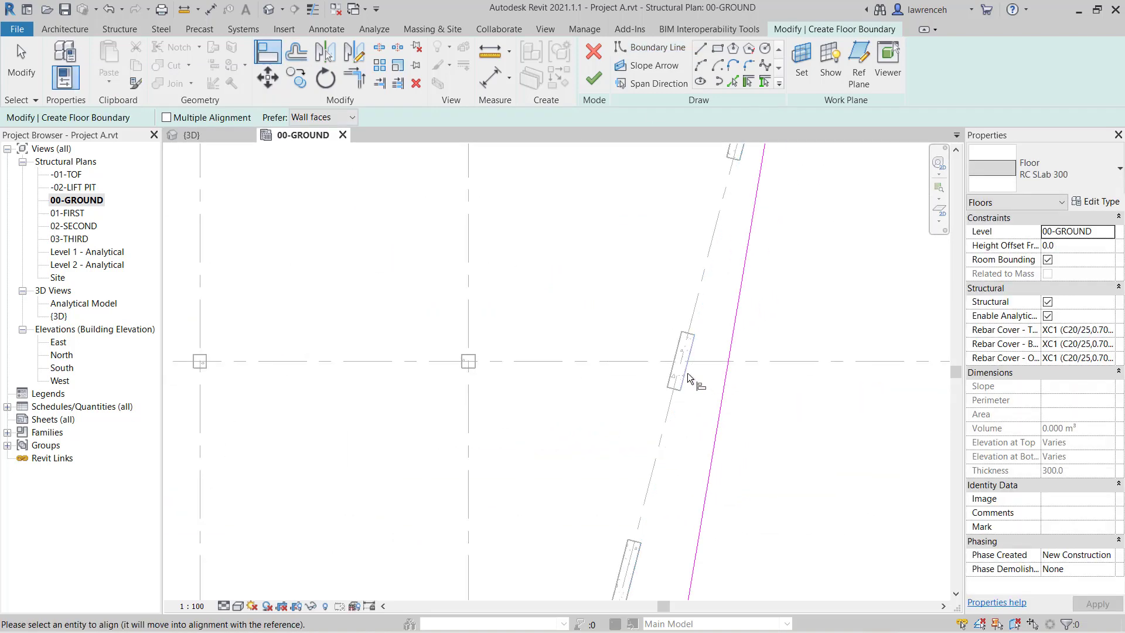
left_click(721, 391)
scroll(737, 394, "down", 3)
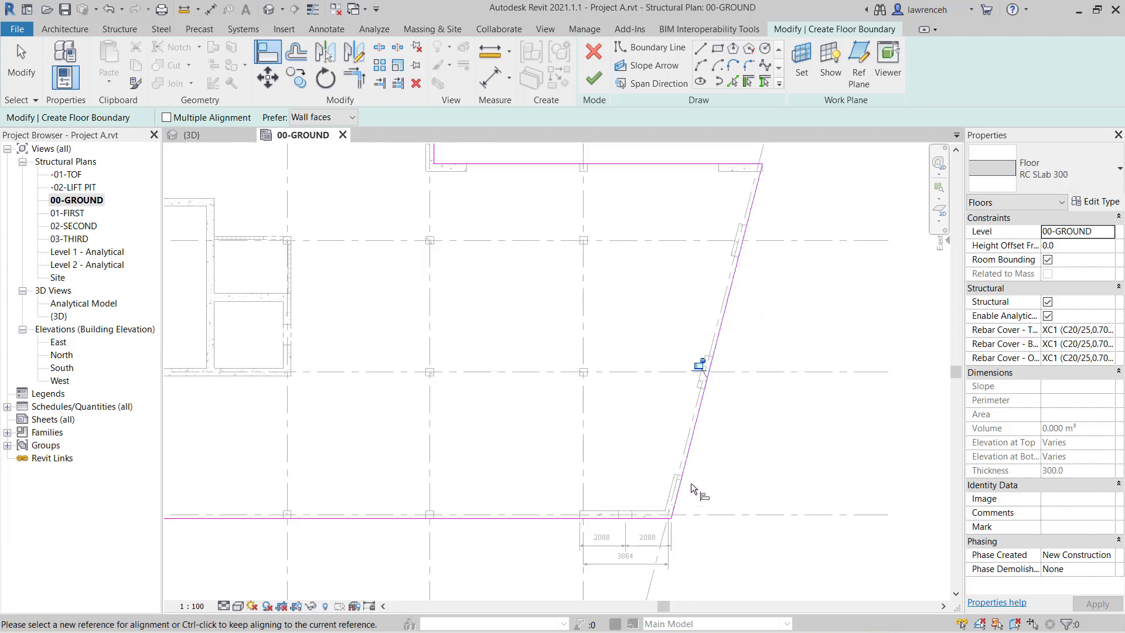
left_click(756, 160)
scroll(795, 152, "up", 4)
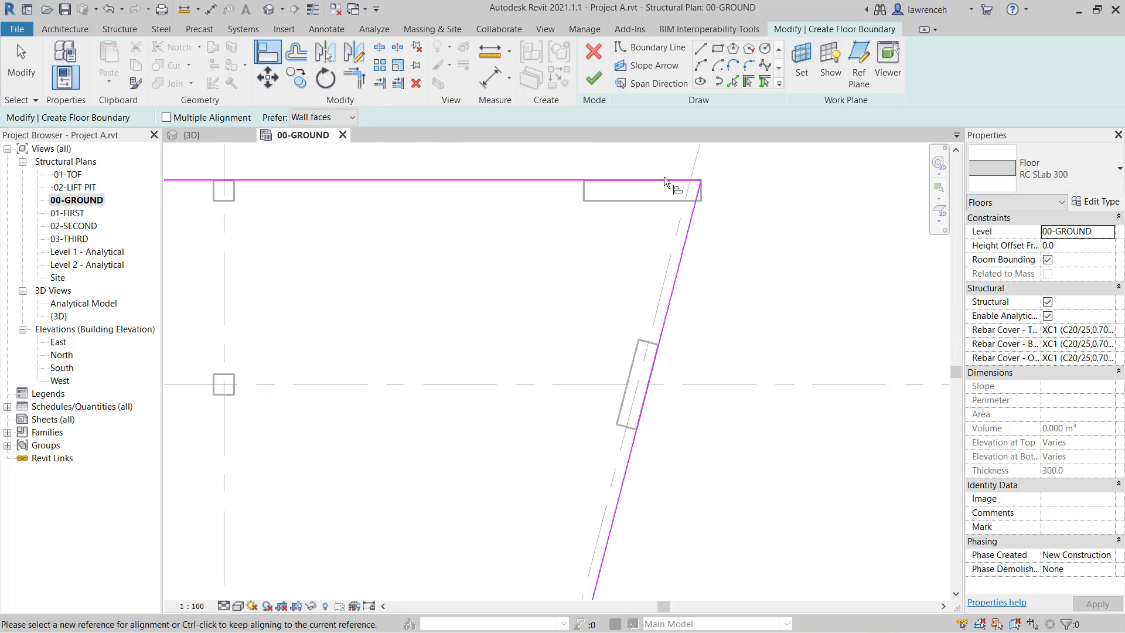
scroll(792, 241, "down", 6)
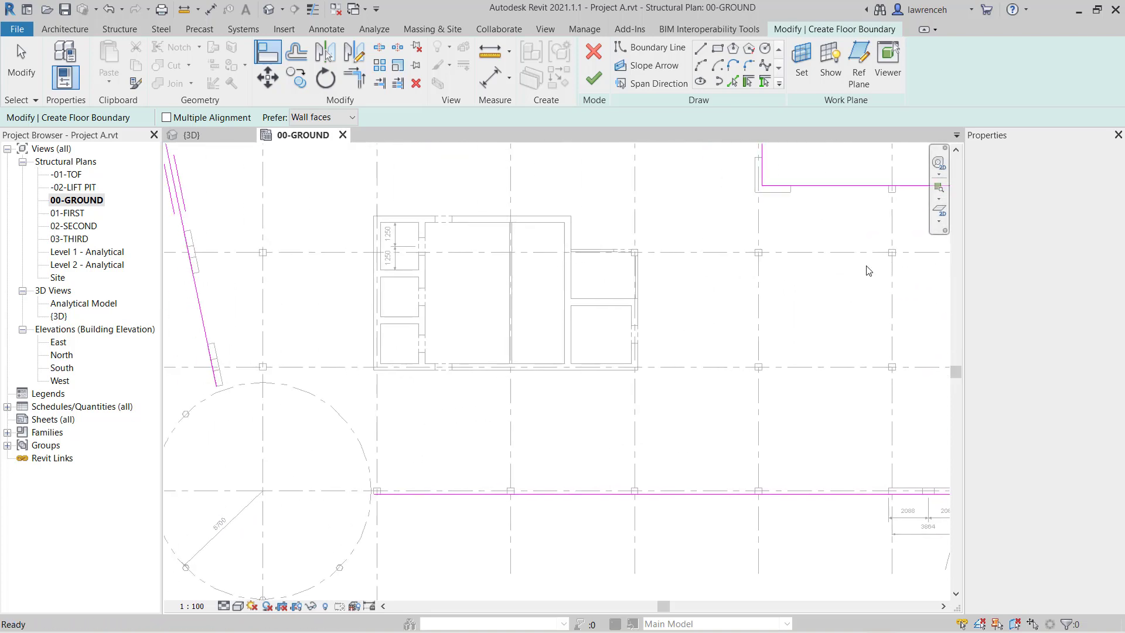
middle_click_drag(632, 334, 668, 327)
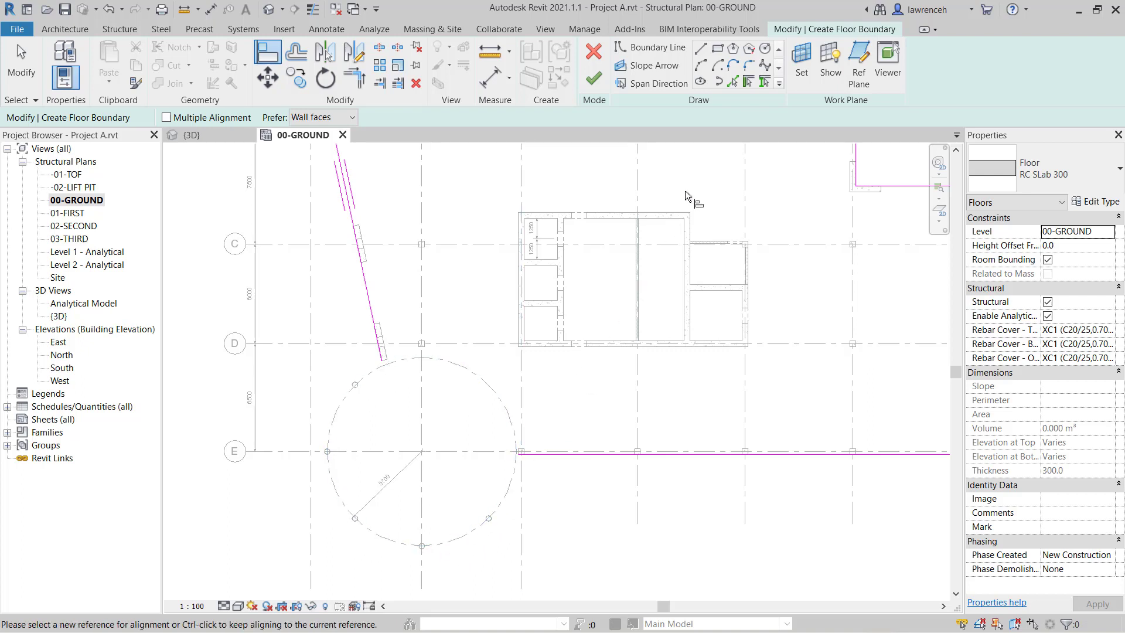
- Pick the circle's arc at grid E as a boundary line with a 175 offset
left_click(733, 82)
left_click_drag(86, 120, 30, 121)
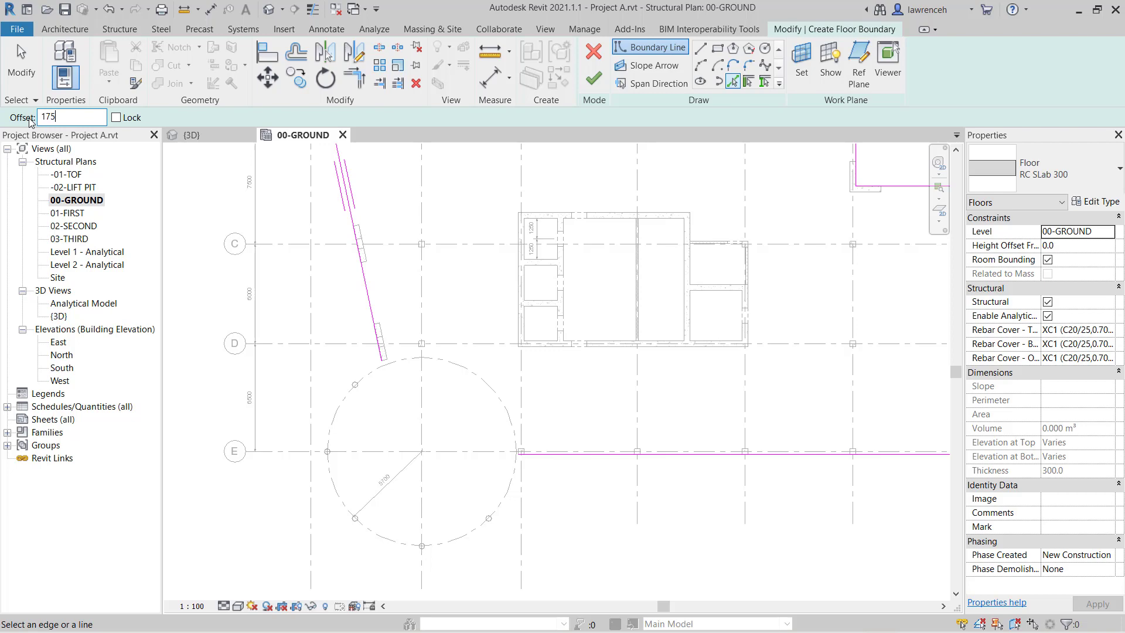
left_click(369, 370)
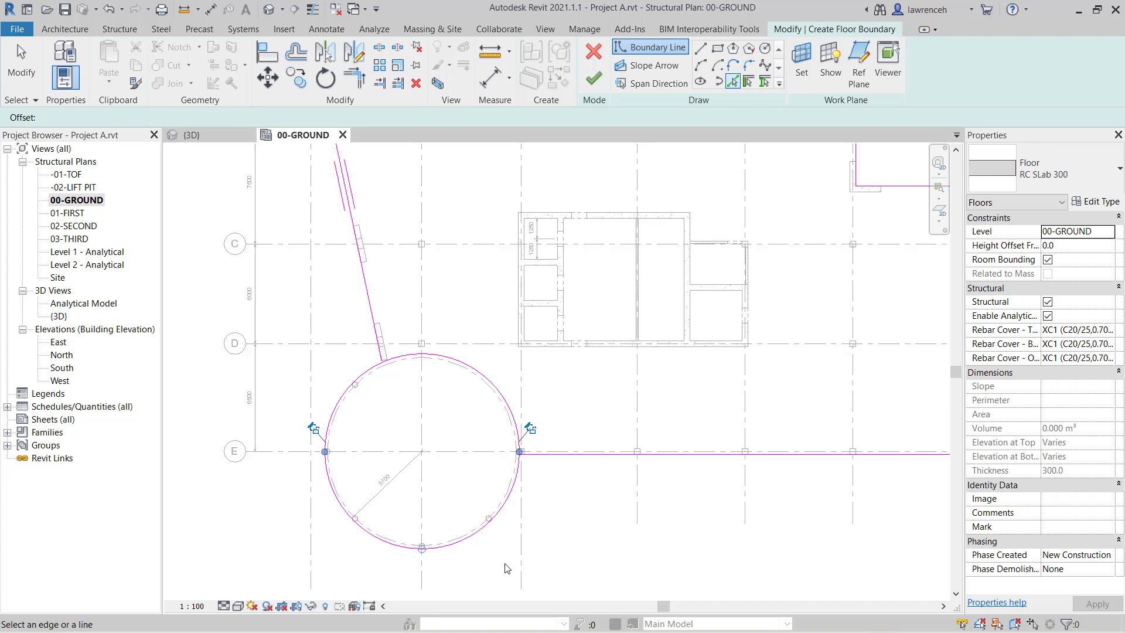
scroll(381, 372, "up", 4)
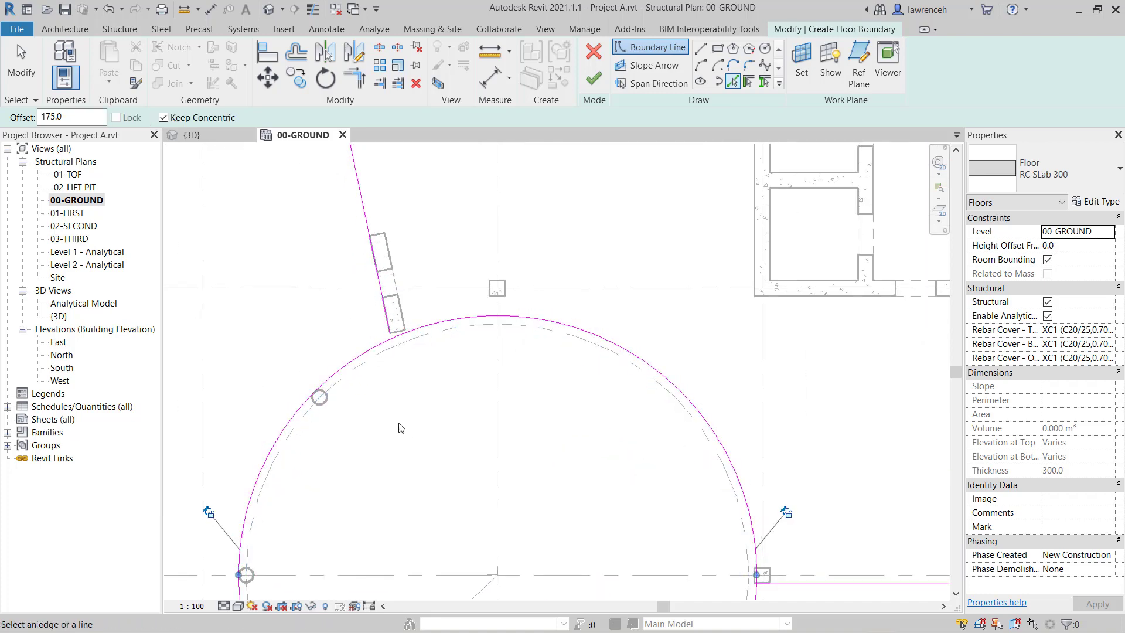
- Join the arc's end to the bottom boundary line using Trim/Extend to Corner
left_click(355, 76)
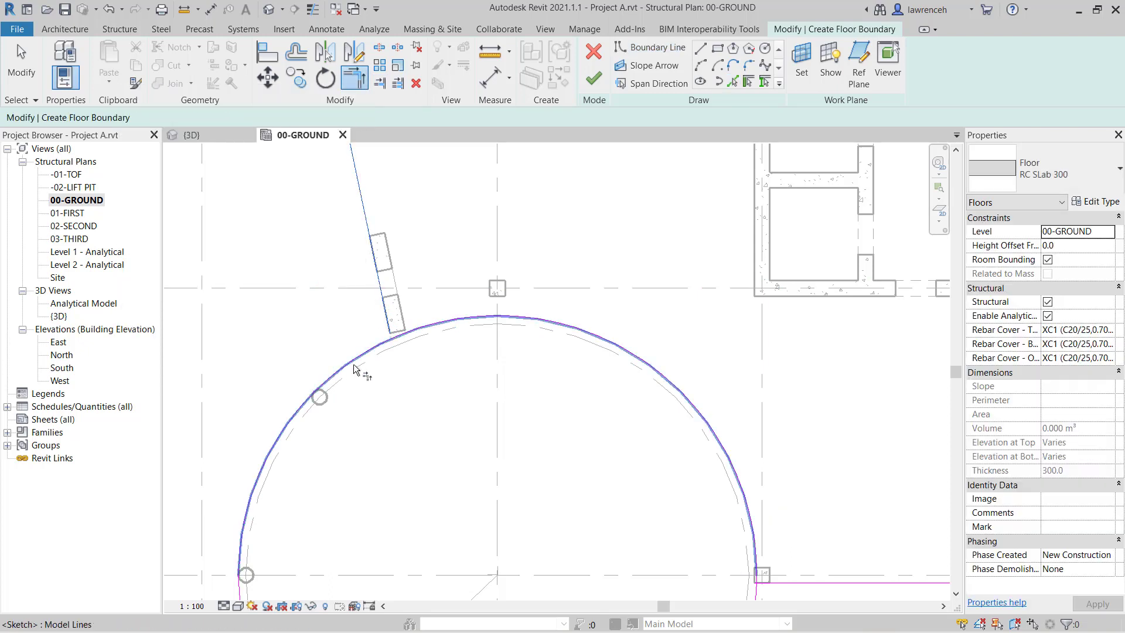
scroll(385, 377, "down", 2)
middle_click_drag(386, 377, 374, 299)
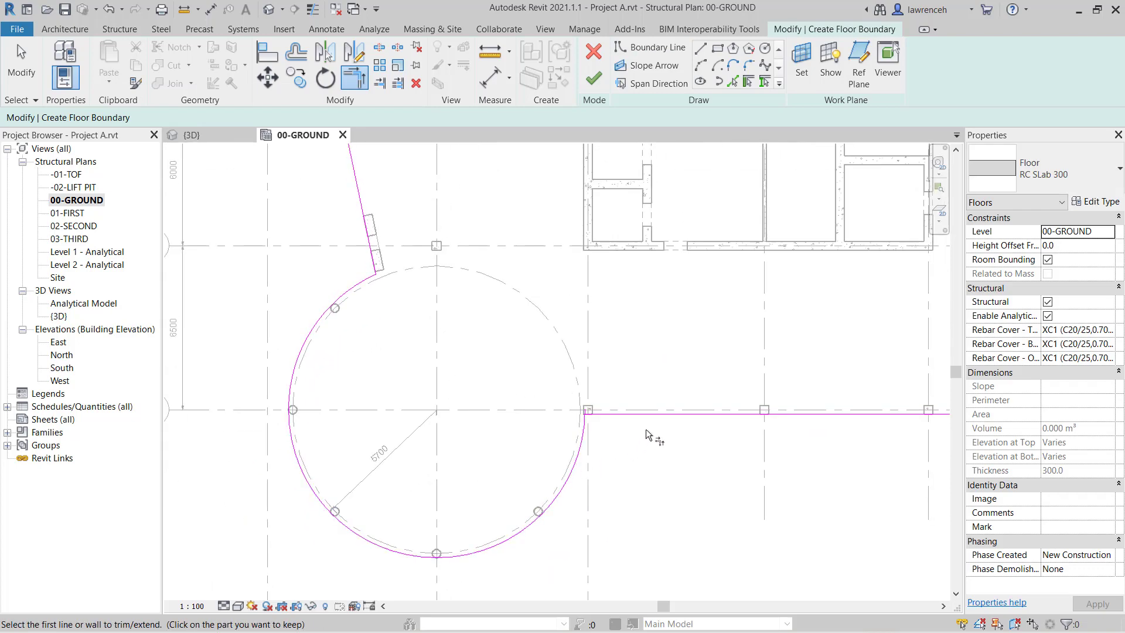
left_click(603, 415)
left_click(588, 442)
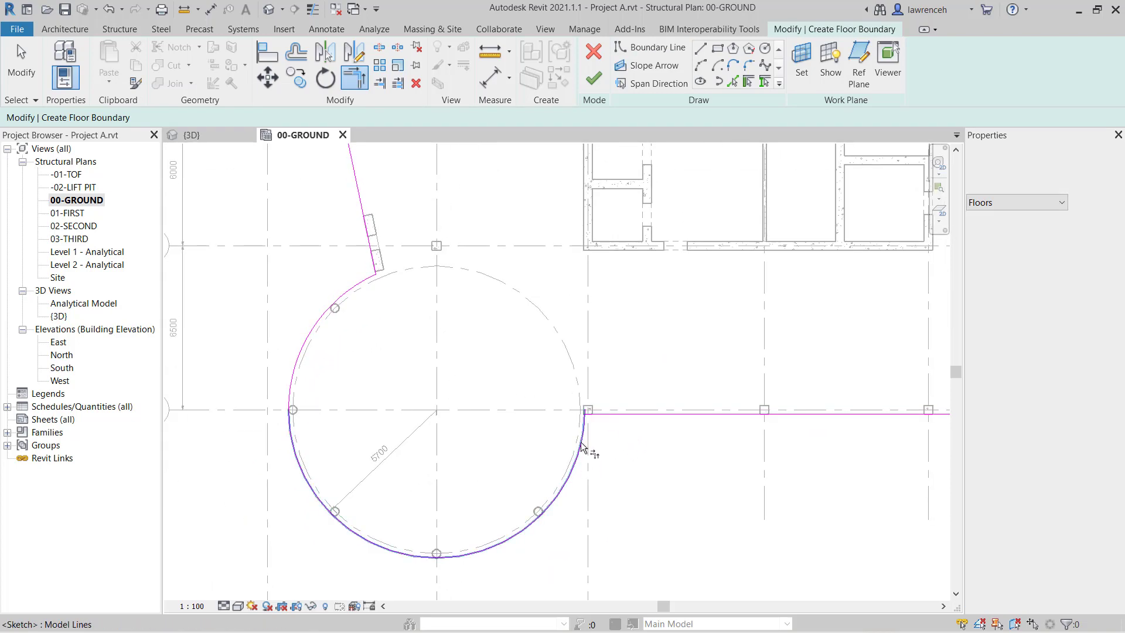
scroll(621, 481, "down", 4)
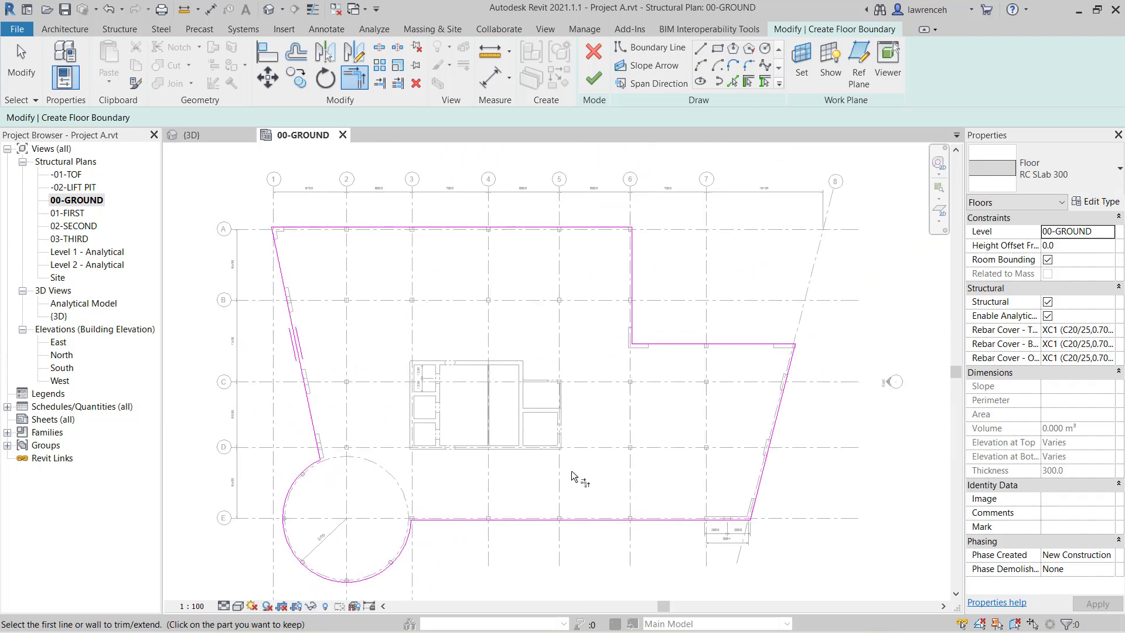
scroll(590, 475, "down", 1)
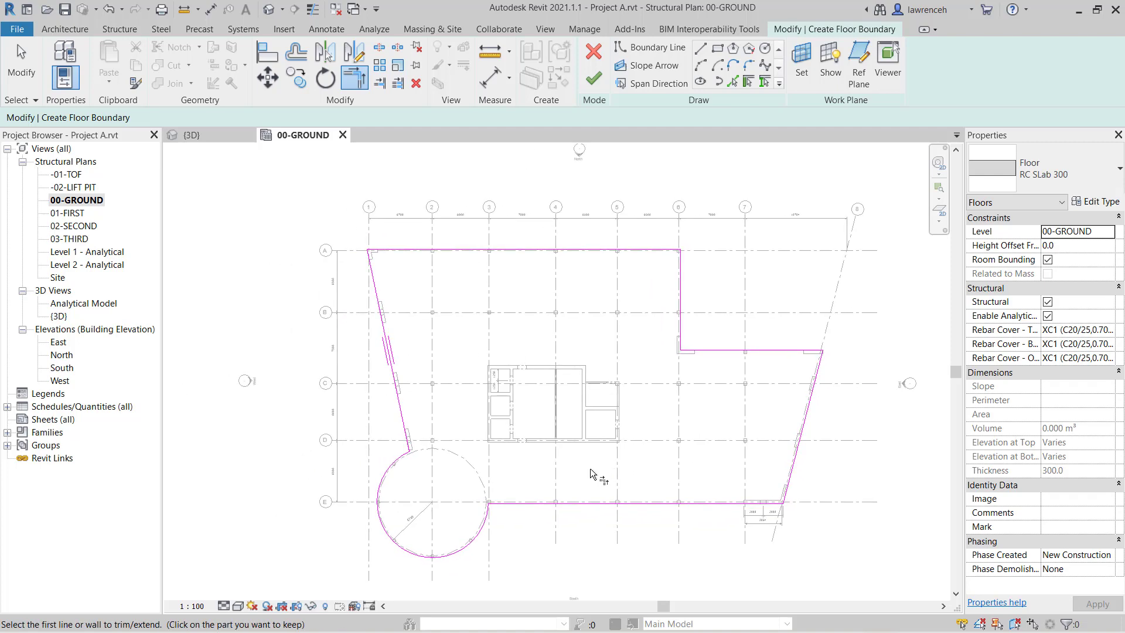
scroll(385, 363, "up", 5)
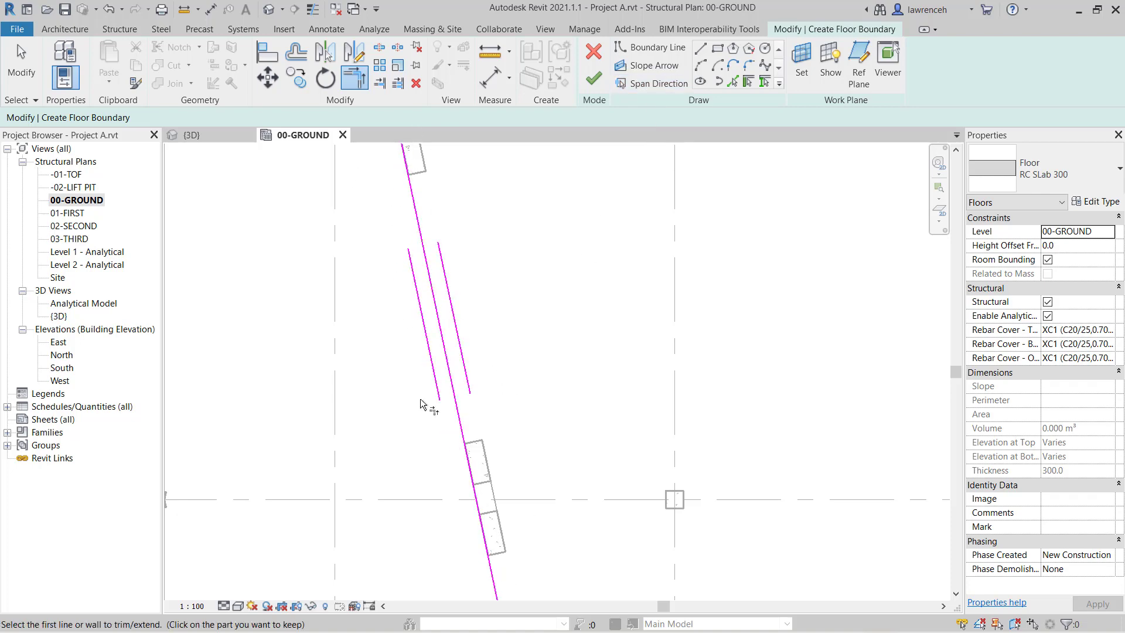
scroll(461, 413, "down", 5)
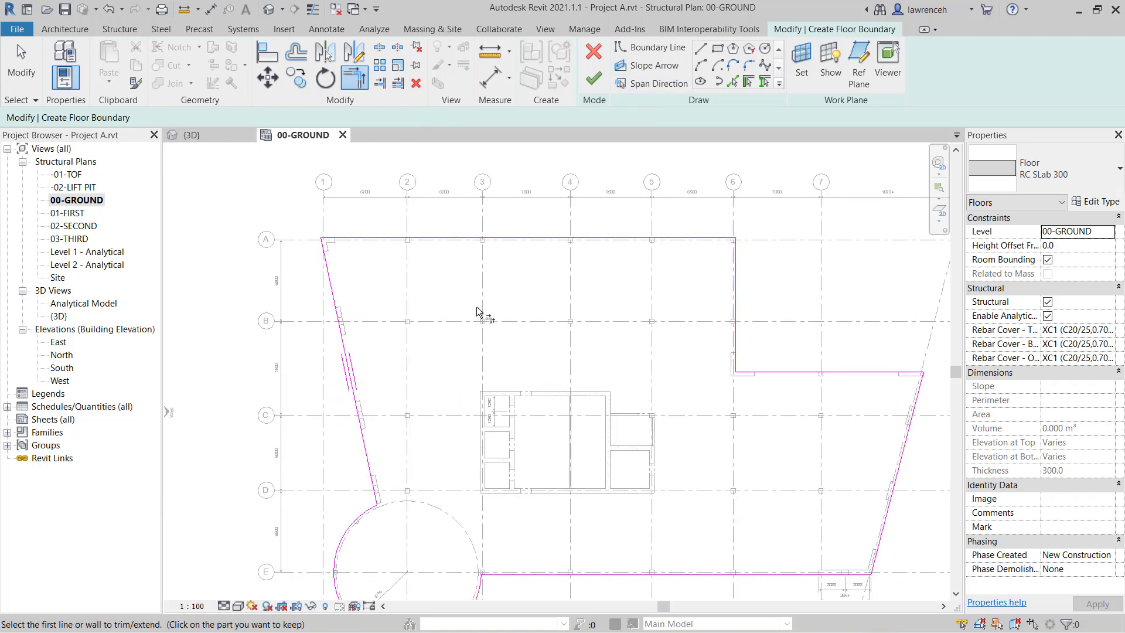
- Place the span direction on the top boundary line along grid A
left_click(666, 86)
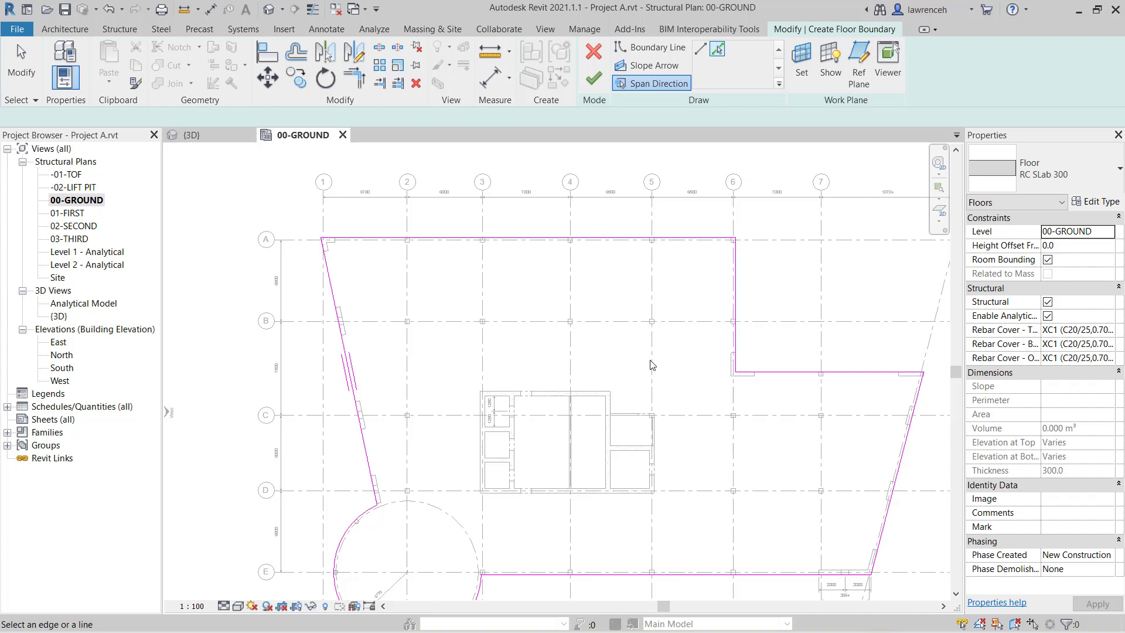
left_click(503, 239)
left_click(1112, 234)
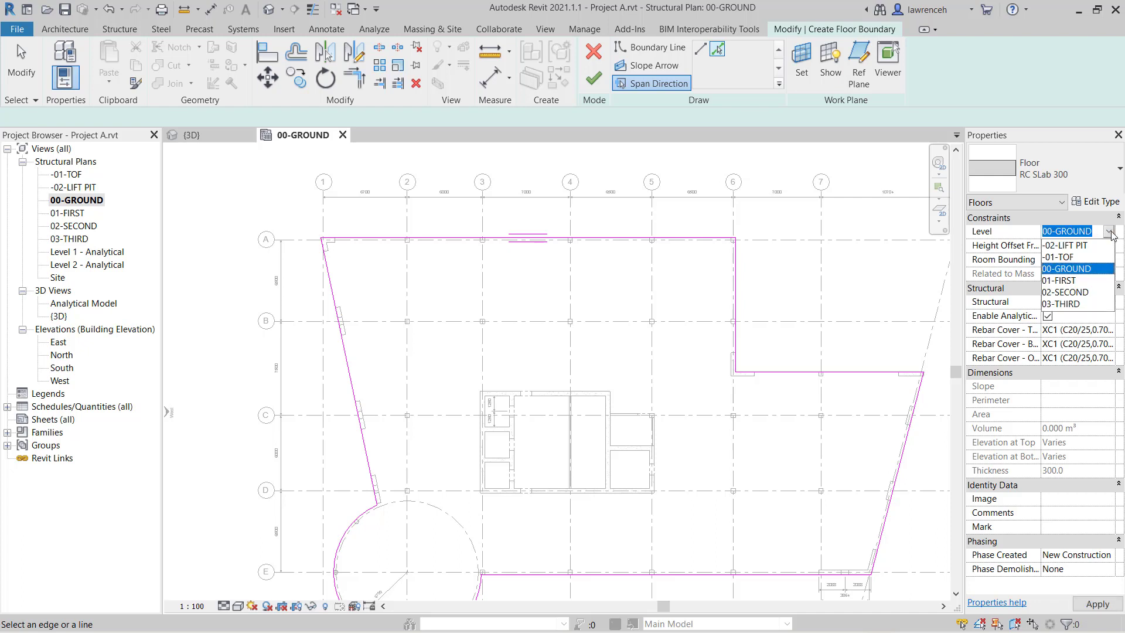
left_click(1086, 269)
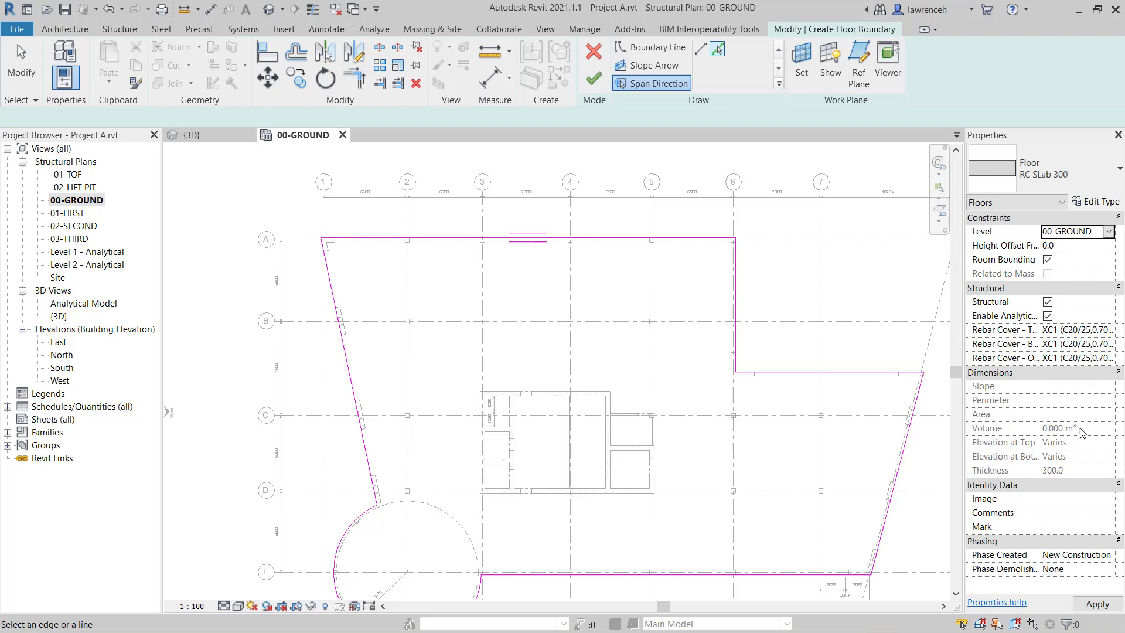
- Finish the sketch to create the 1090.107 m² RC SLab 300 floor, then deselect it
left_click(594, 81)
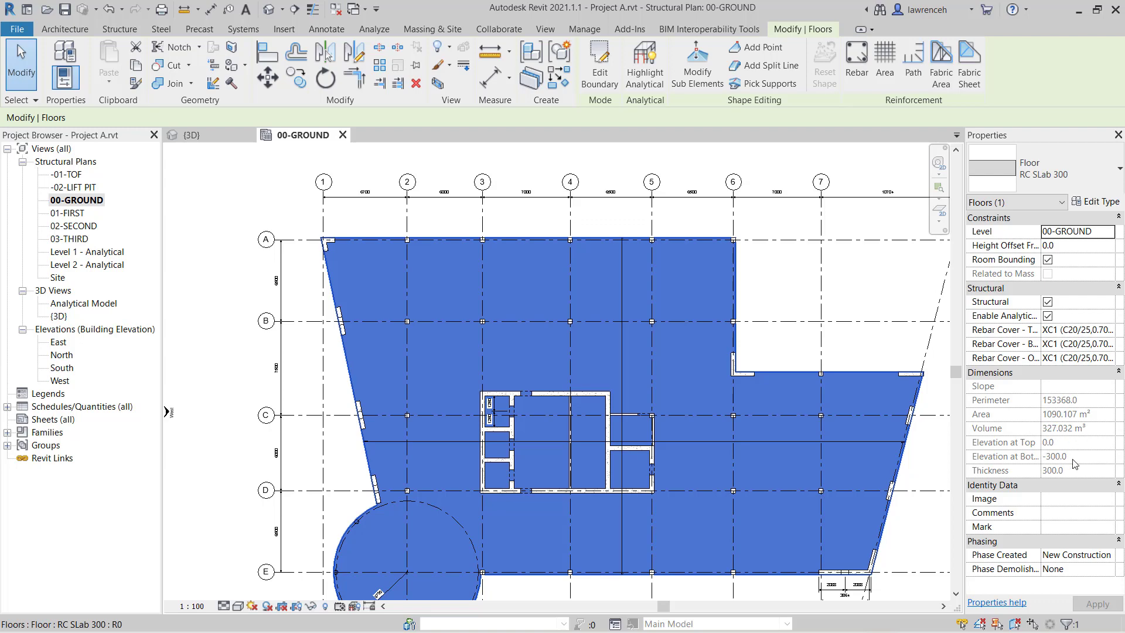
middle_click_drag(878, 360, 811, 305)
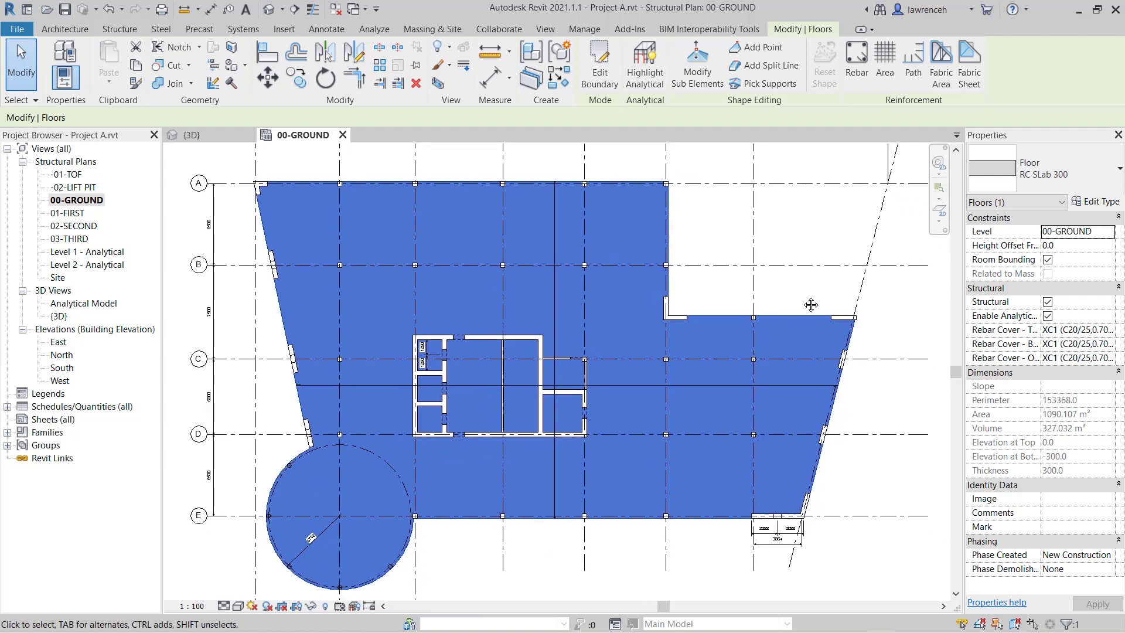
left_click(895, 481)
scroll(634, 534, "down", 1)
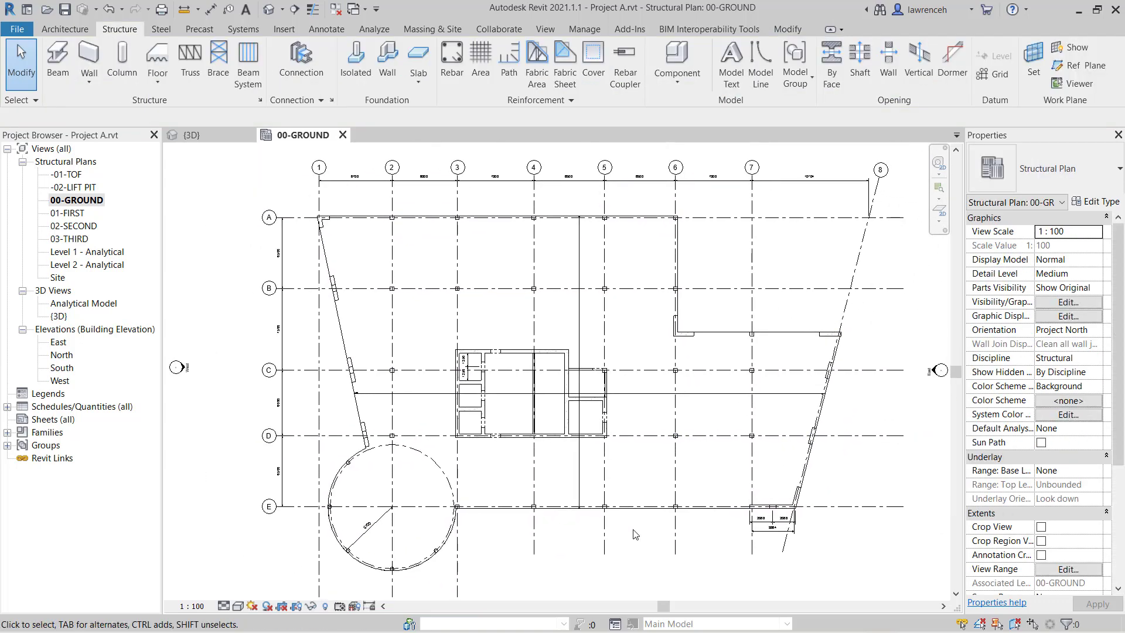
- Switch to the {3D} view and orbit and pan to inspect the RC Slab 300 floor beneath the walls
left_click(218, 138)
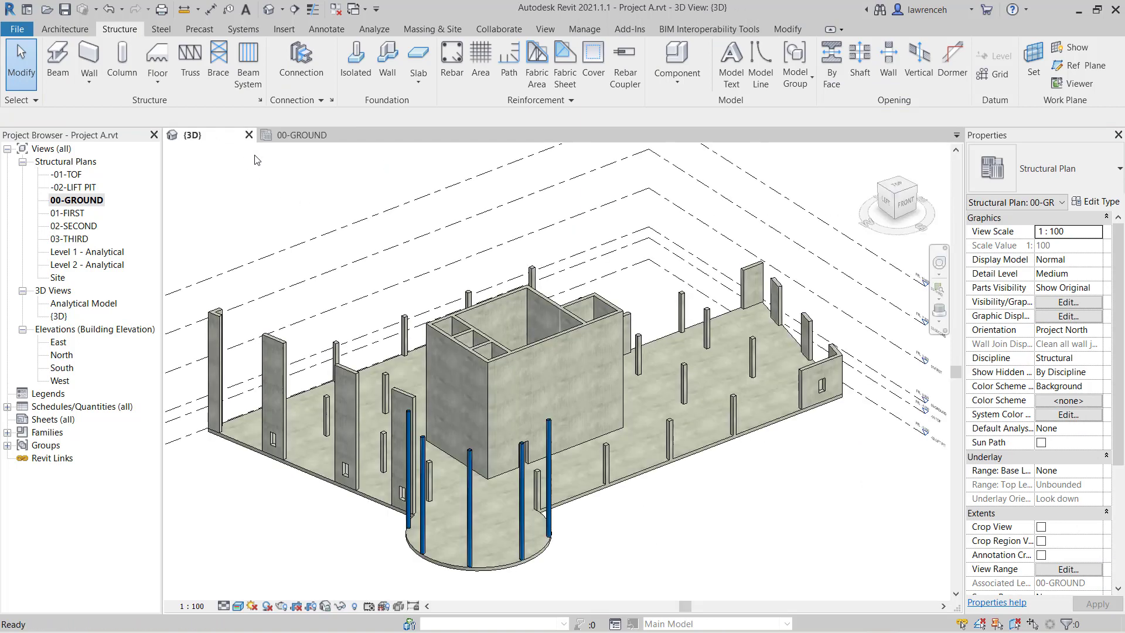
middle_click_drag(704, 596, 712, 574, "shift")
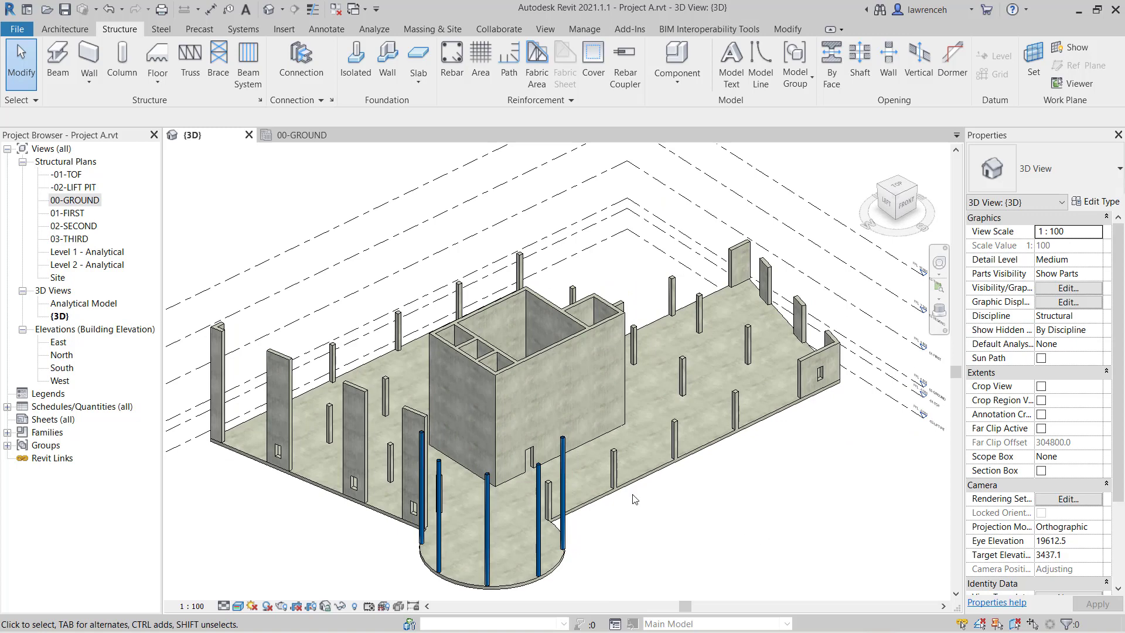
middle_click_drag(661, 541, 688, 551)
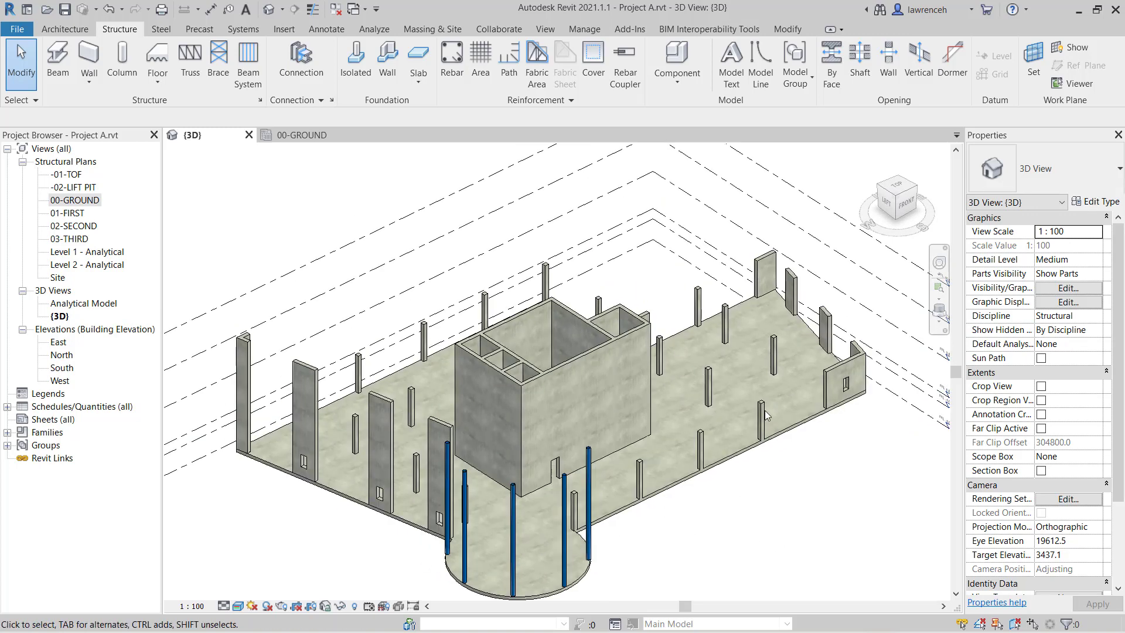